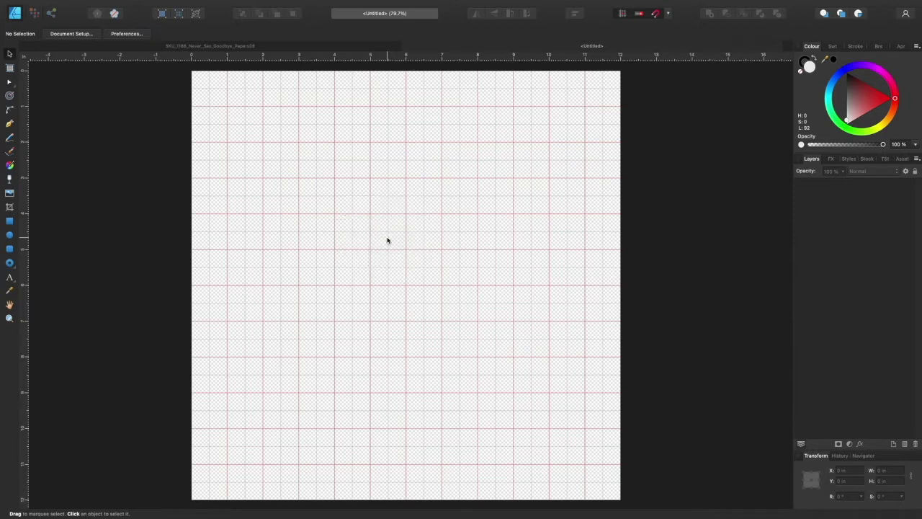
Hide the page grid and show it again
key("shift+super+numbersign")
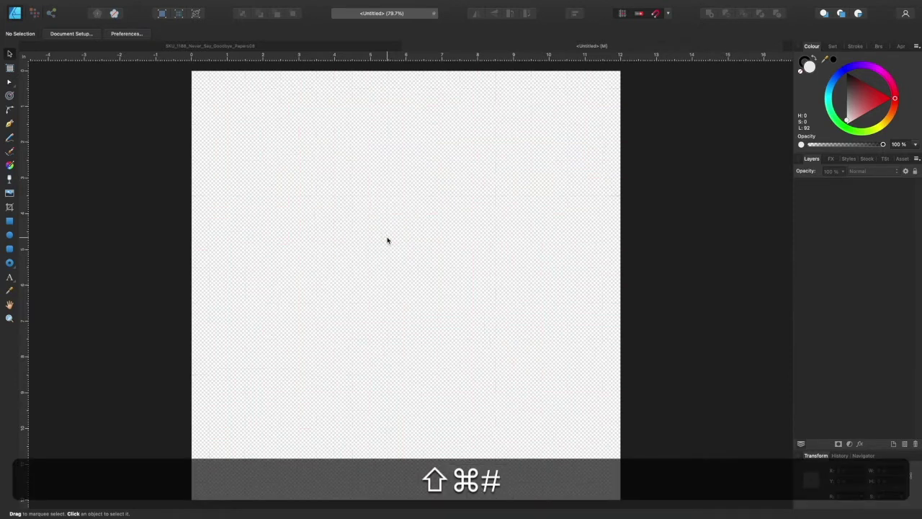
key("shift+super+numbersign")
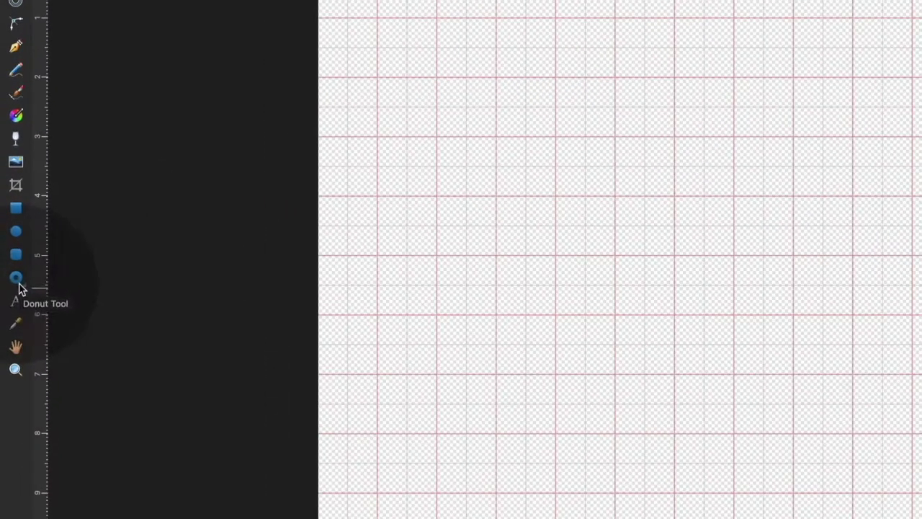
Draw a 10 by 10 in star centred on the page and give it 16 points
left_click(11, 267)
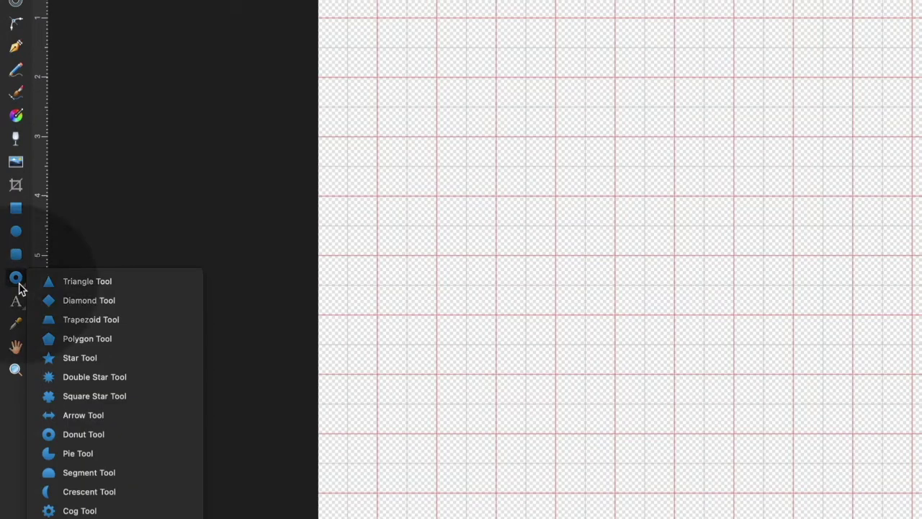
left_click(146, 358)
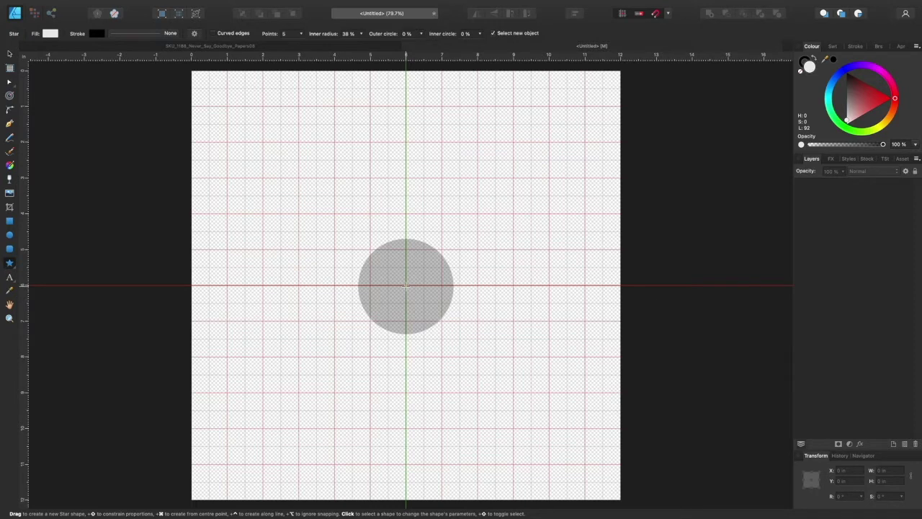
left_click_drag(405, 286, 564, 465)
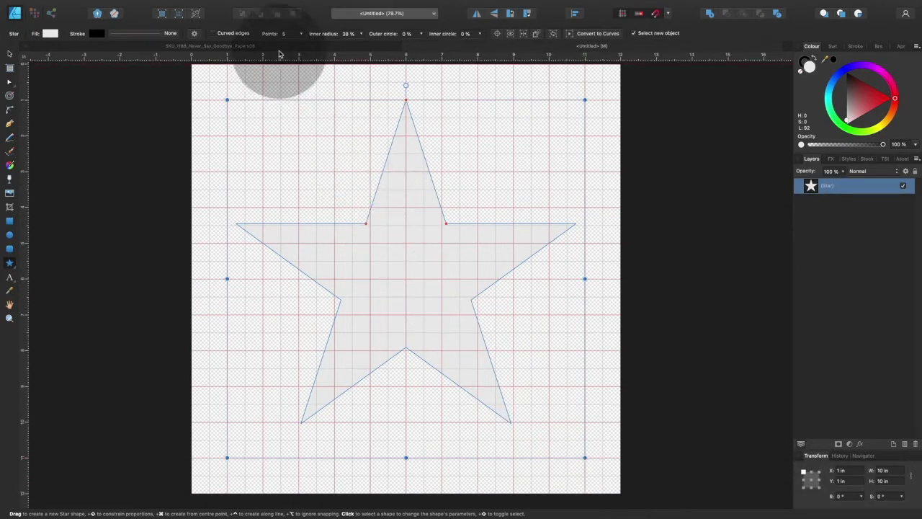
left_click_drag(268, 36, 273, 38)
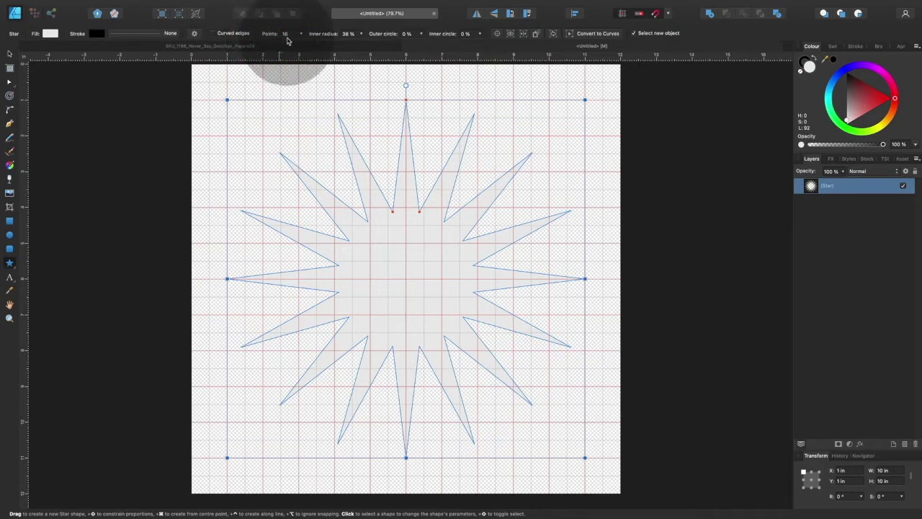
left_click(300, 34)
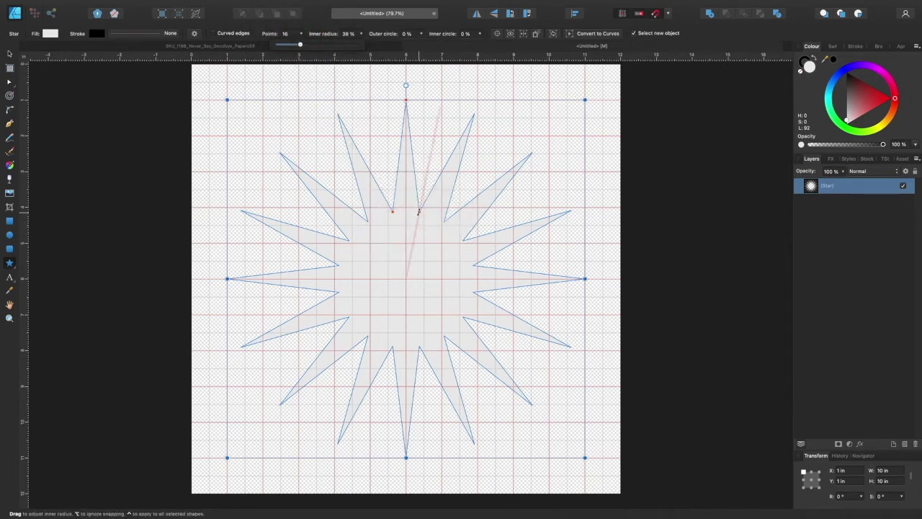
Reshape the star into a scalloped flower with 60% inner radius, 100% outer circle and 0% inner circle, and leave it selected
left_click_drag(418, 211, 437, 144)
mouse_move(378, 142)
left_mouse_down()
mouse_move(387, 158)
mouse_move(382, 135)
mouse_move(386, 149)
left_mouse_up()
mouse_move(401, 107)
left_mouse_down()
mouse_move(409, 129)
mouse_move(379, 142)
mouse_move(385, 160)
left_mouse_up()
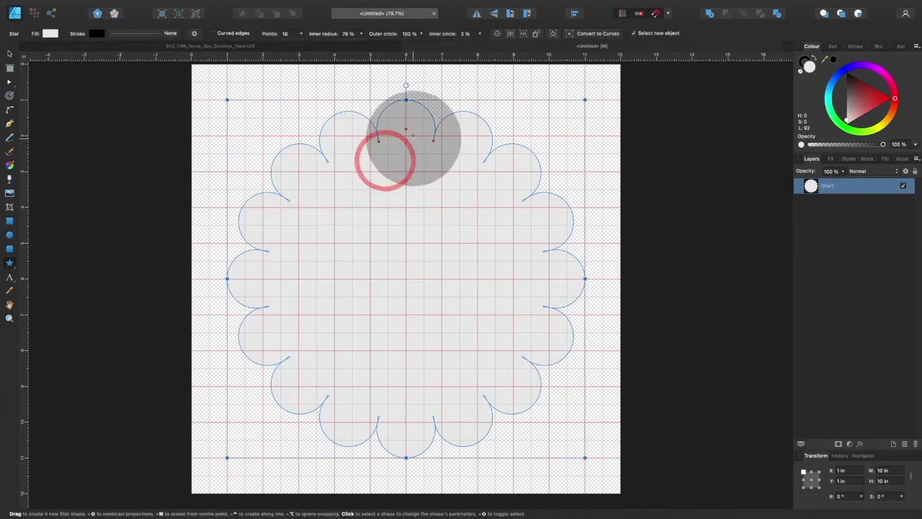
left_click_drag(405, 129, 426, 173)
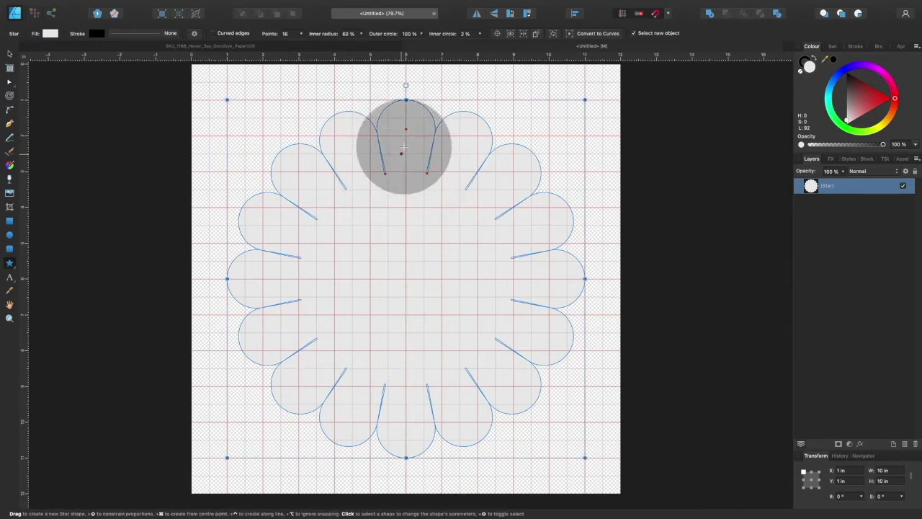
left_click_drag(406, 129, 380, 155)
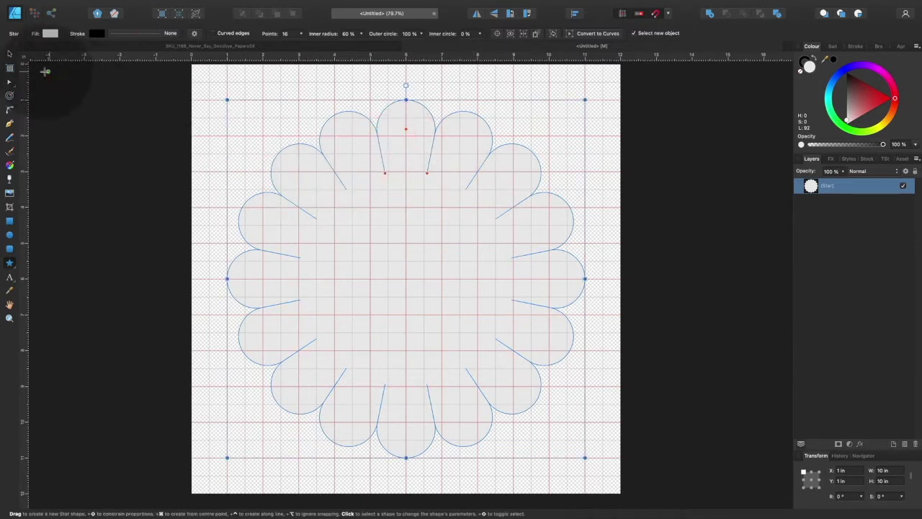
left_click(10, 55)
left_click(137, 173)
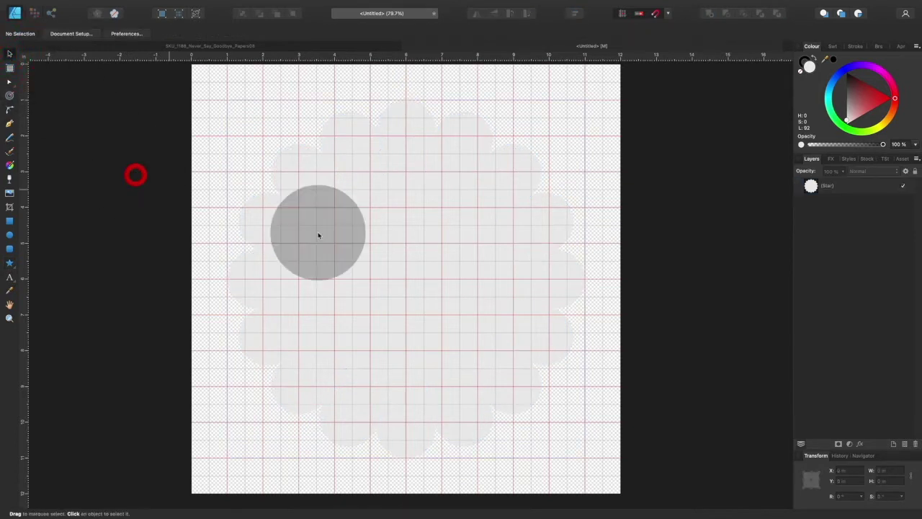
left_click(440, 201)
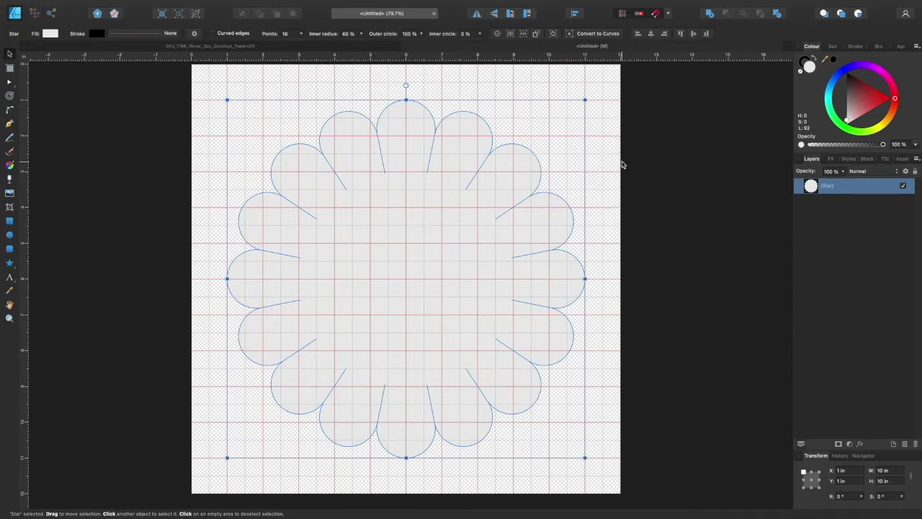
Place the brown newspaper photo from the Pixabay stock library over the scalloped shape and enlarge it to about 15.43 by 10.25 in
left_click(866, 158)
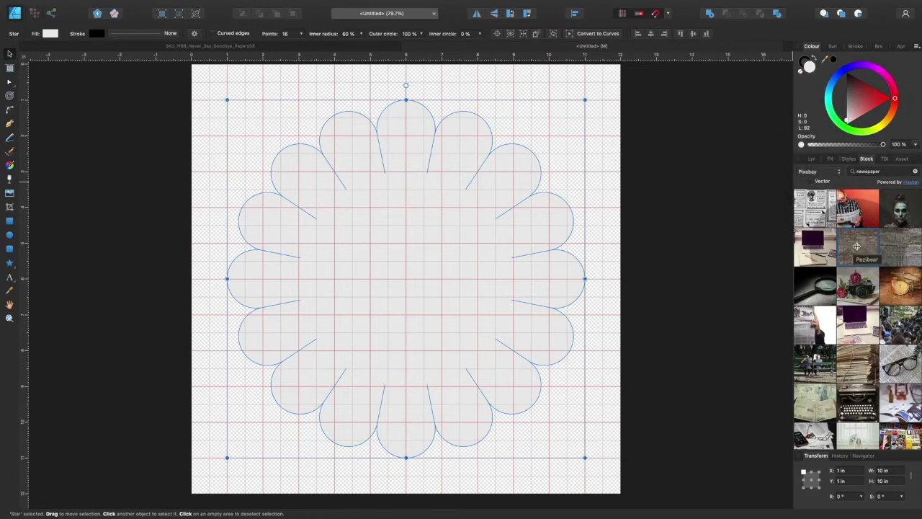
left_click_drag(860, 245, 404, 252)
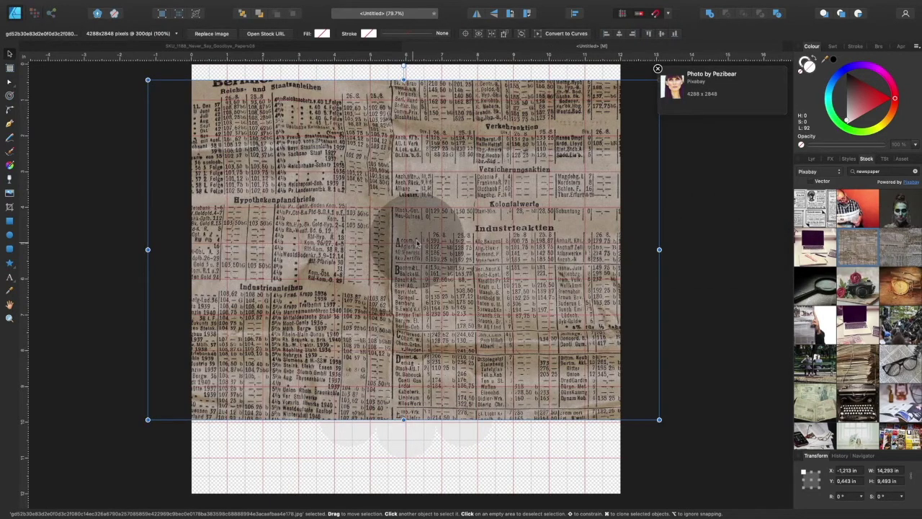
left_click_drag(431, 235, 473, 243)
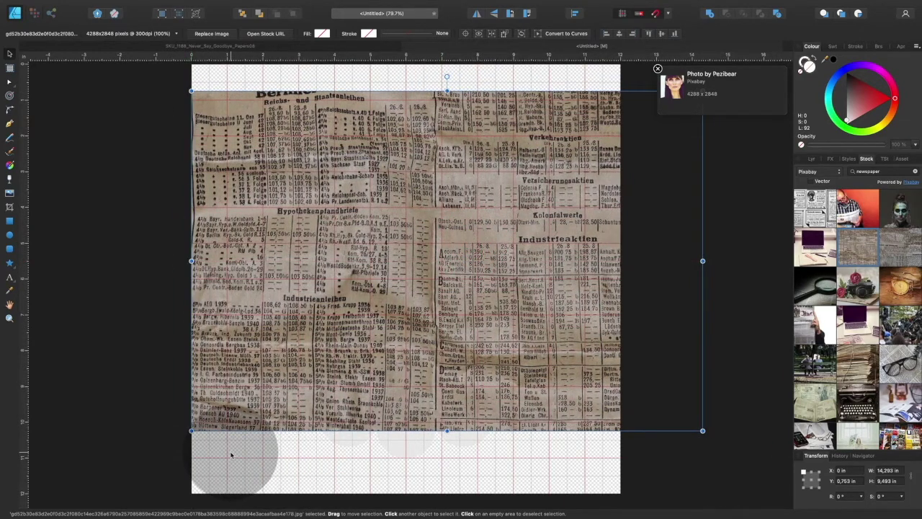
scroll(230, 452, "down", 5)
left_click_drag(192, 287, 148, 313)
scroll(415, 416, "up", 5)
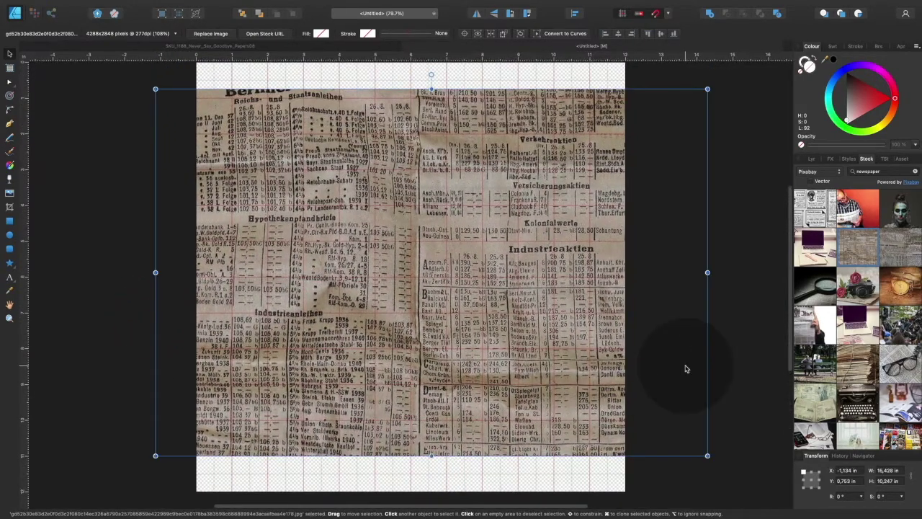
Clip the newspaper photo to the scalloped shape by nesting it inside the star layer
left_click(810, 159)
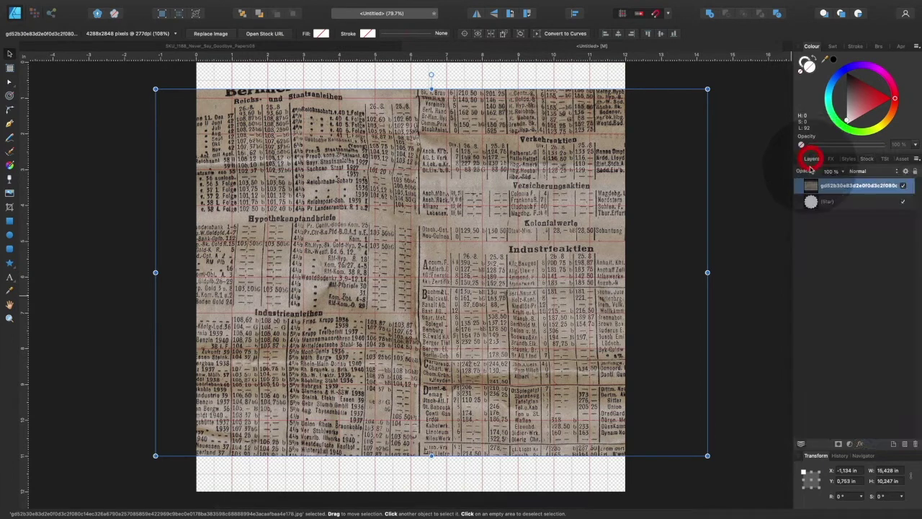
left_click_drag(811, 204, 841, 193)
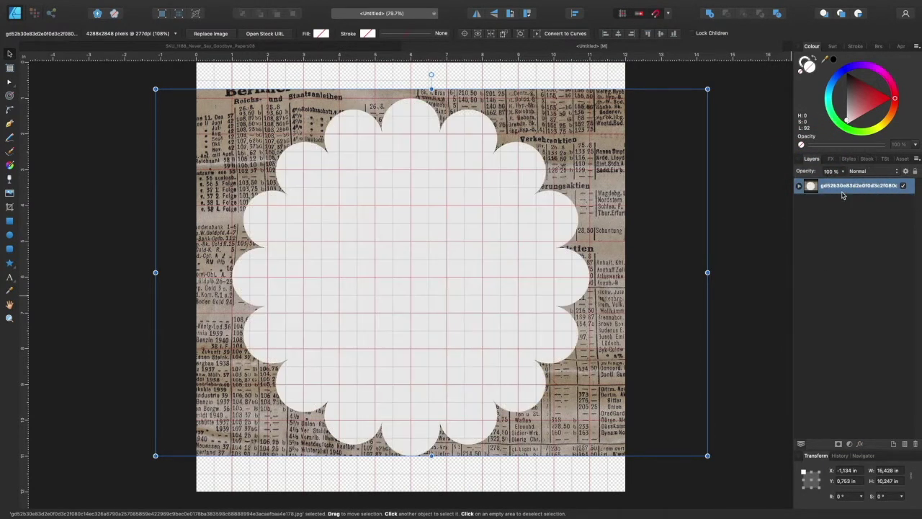
left_click(798, 186)
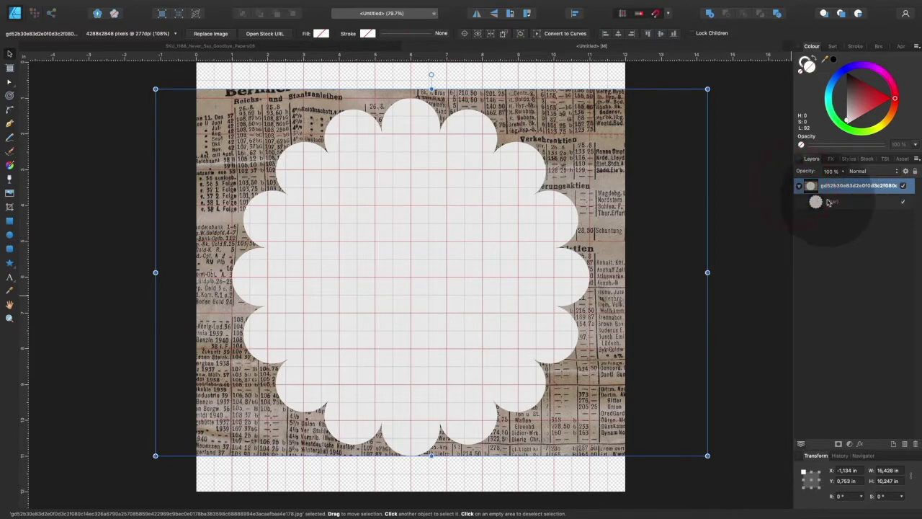
left_click_drag(815, 203, 837, 190)
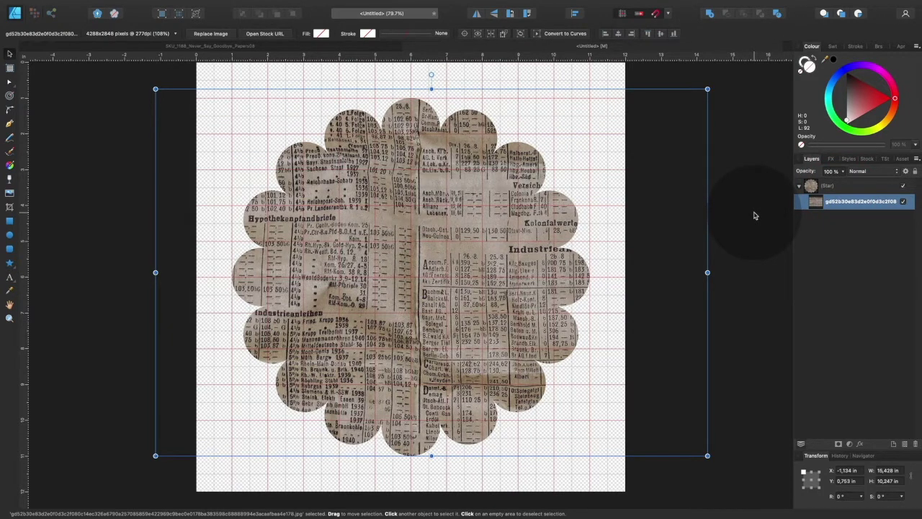
left_click_drag(521, 201, 526, 204)
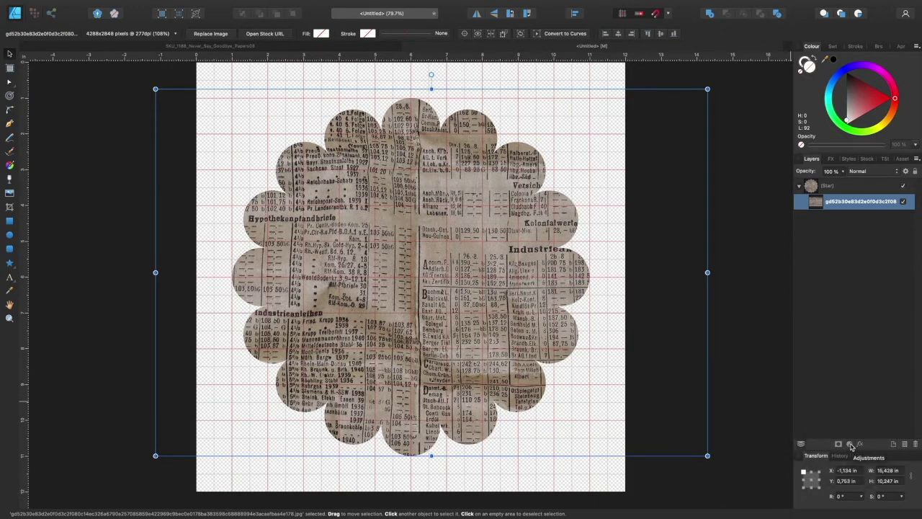
Add a Black & White adjustment to the newspaper photo with the default colour values
left_click(850, 445)
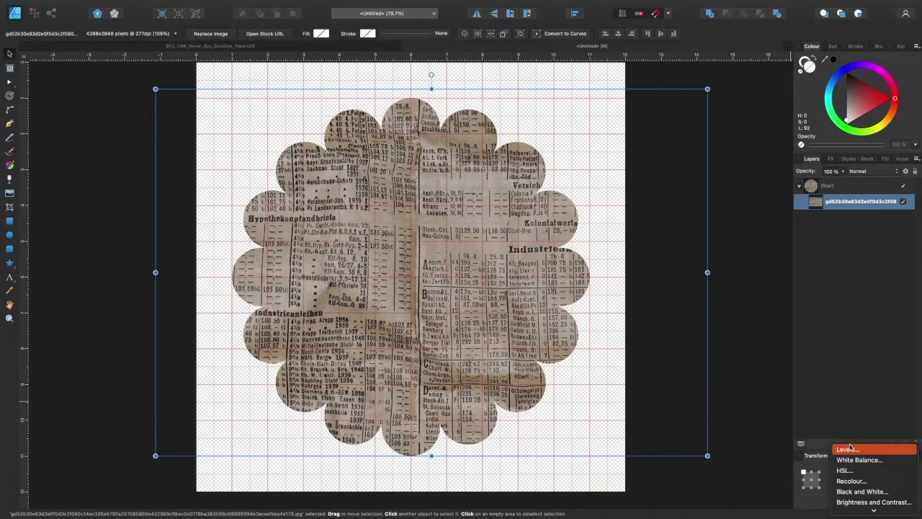
left_click(850, 448)
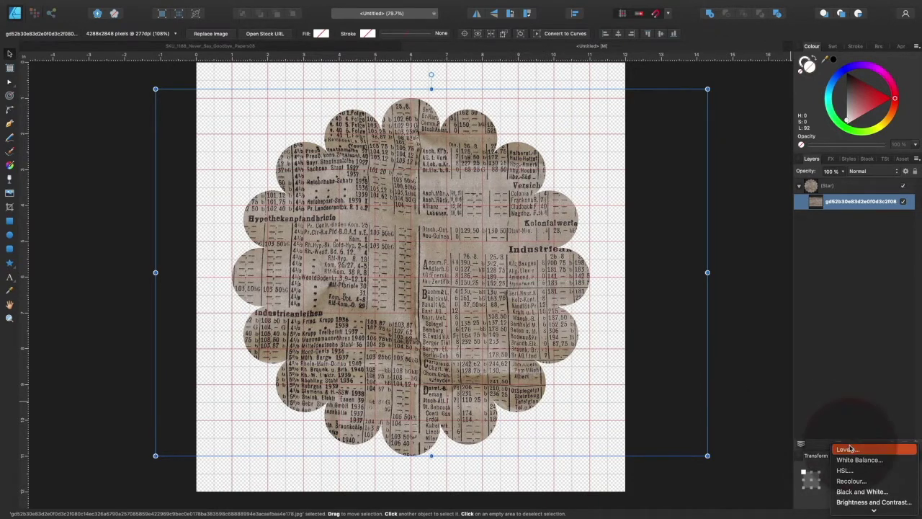
left_click(857, 491)
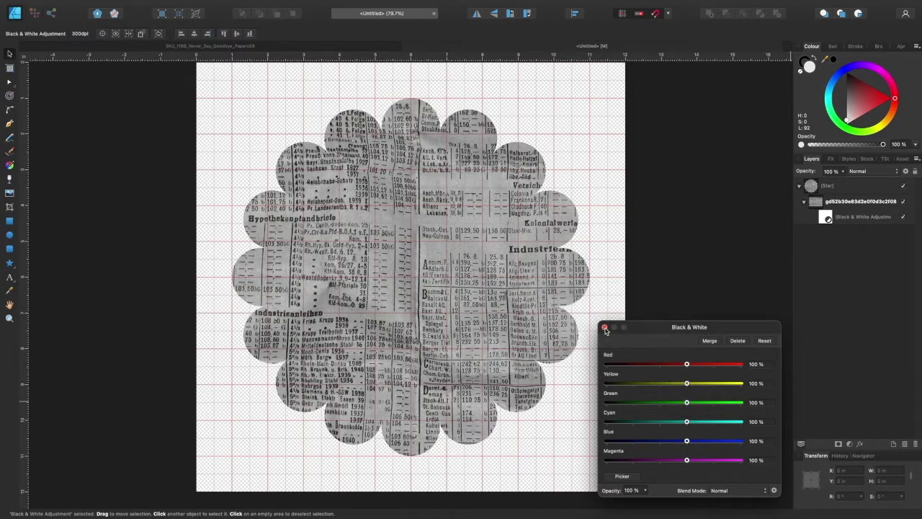
left_click(605, 328)
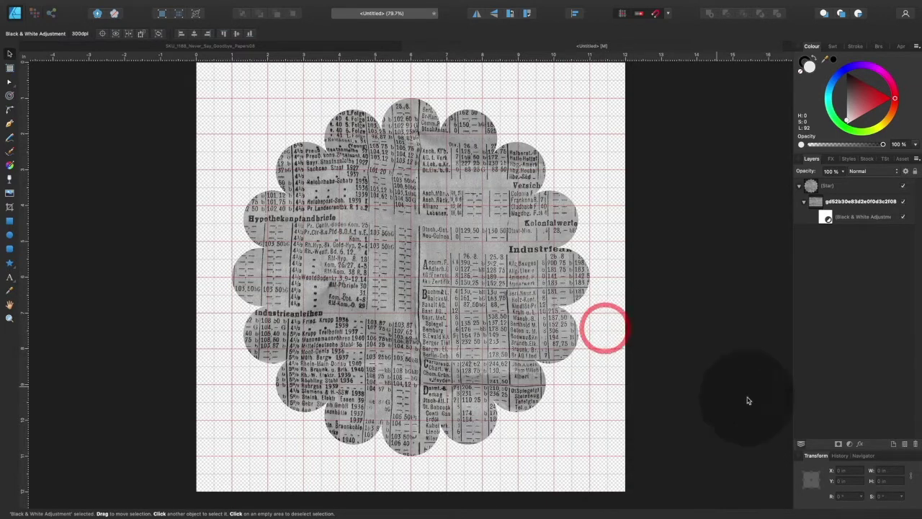
Add a Levels adjustment inside the star layer with the white level set to 57%
left_click(850, 446)
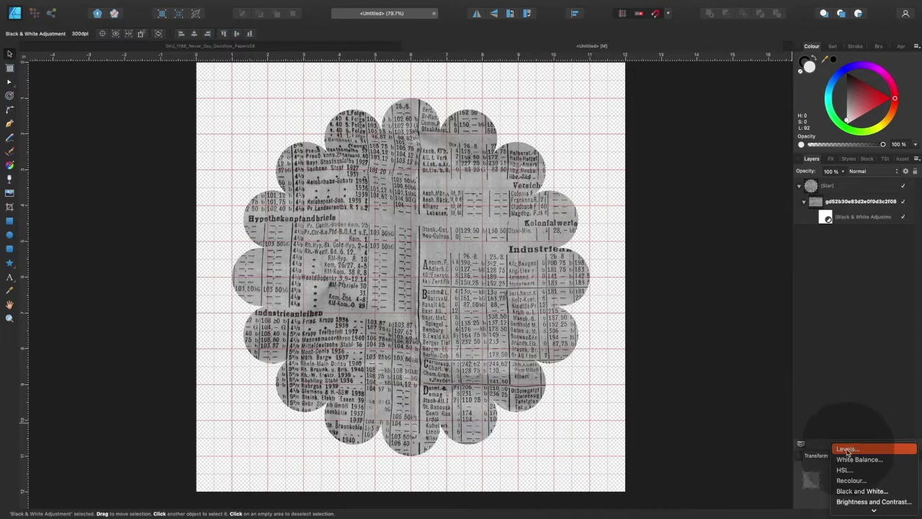
left_click(847, 449)
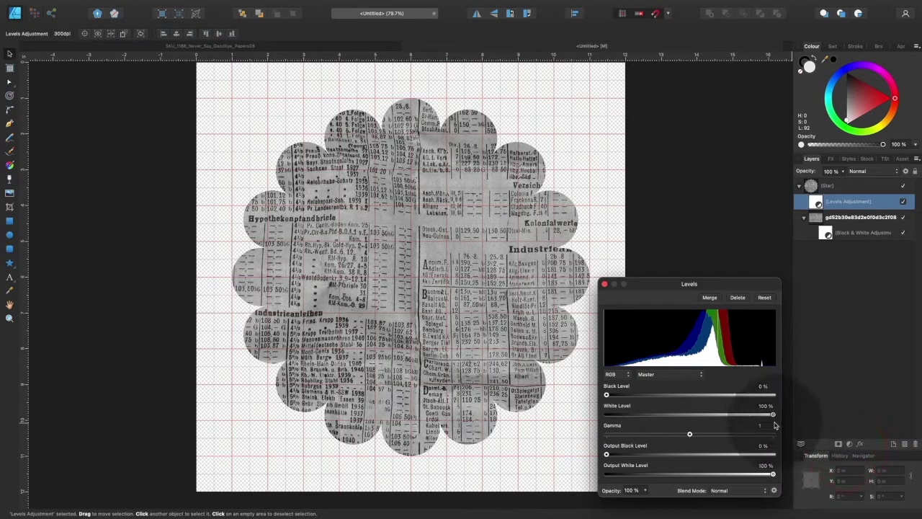
left_click_drag(773, 415, 698, 415)
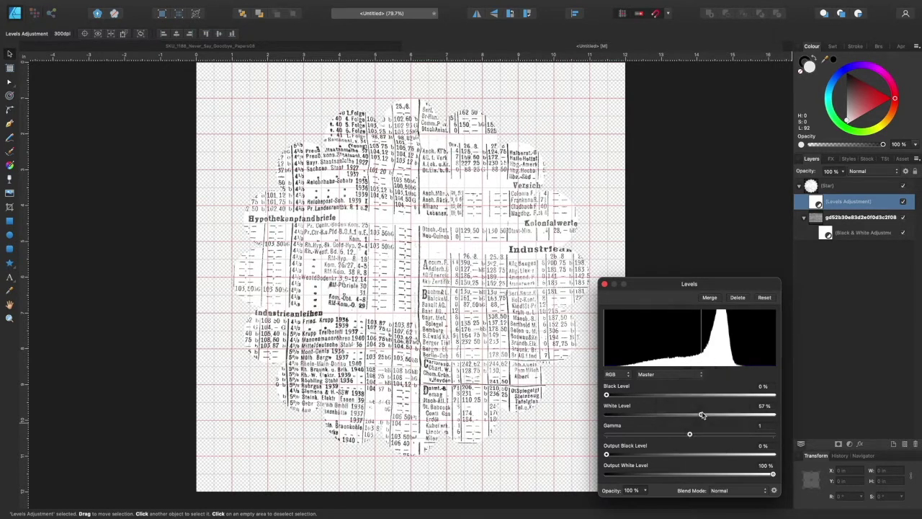
left_click(605, 285)
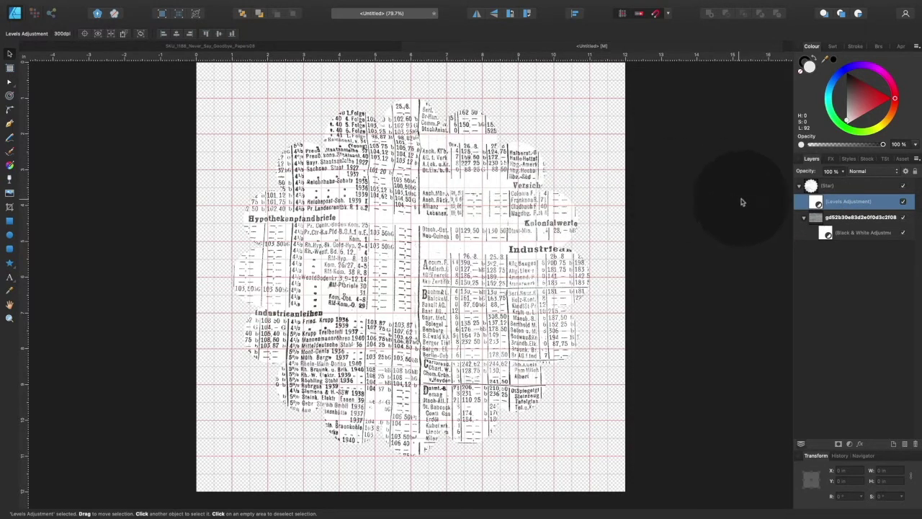
Duplicate the complete star layer with its clipped newspaper photo and adjustments
left_click(799, 186)
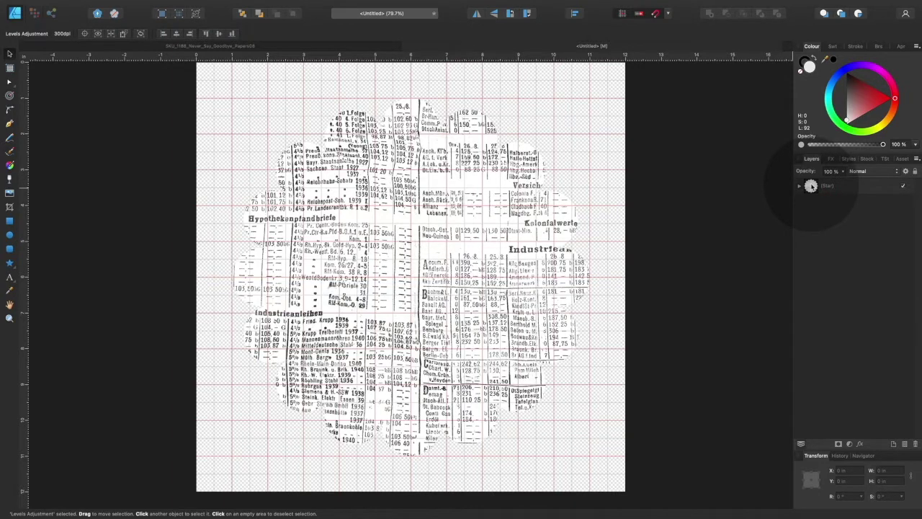
right_click(811, 186)
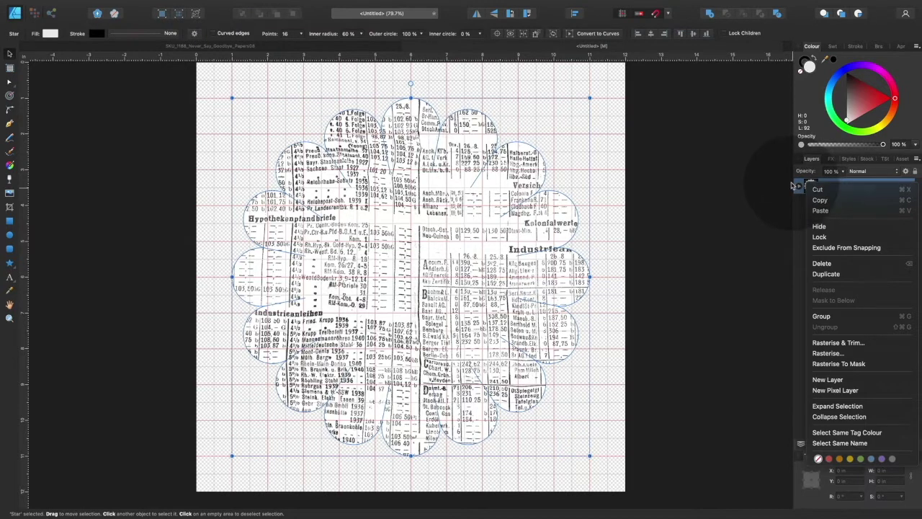
left_click(791, 184)
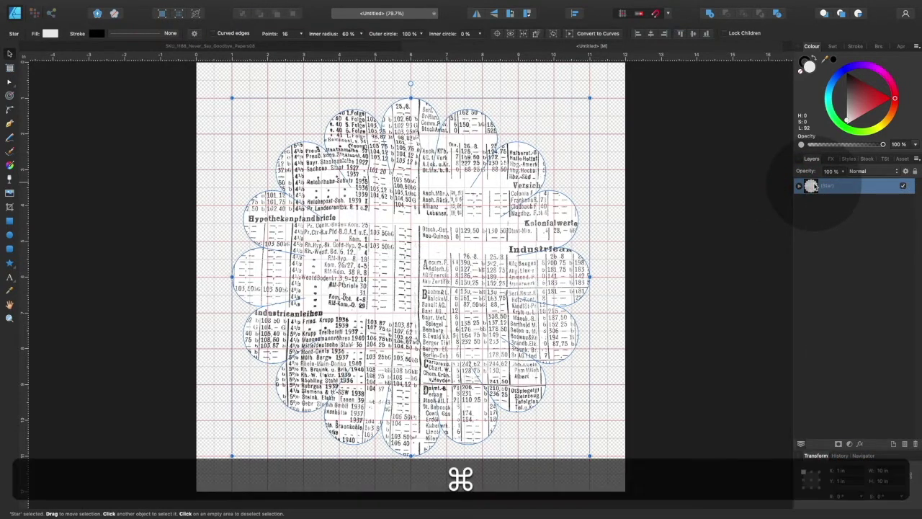
key("super+j")
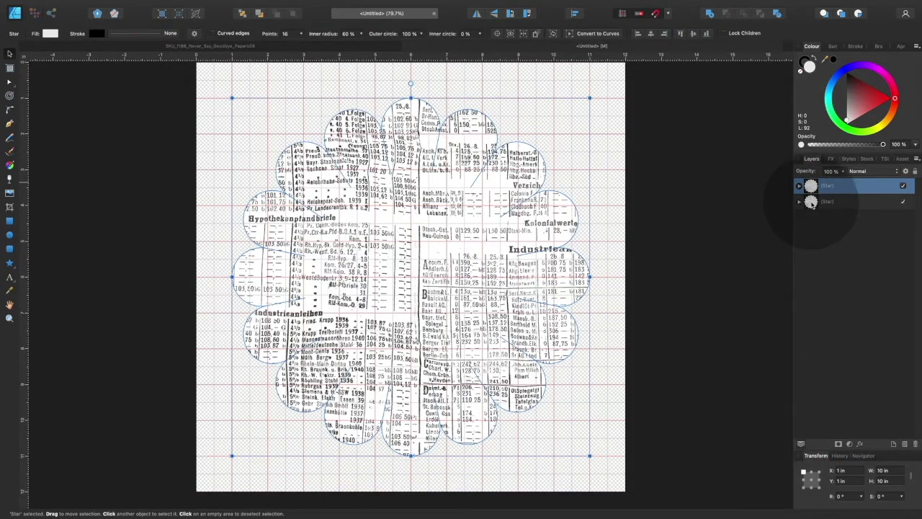
Delete the newspaper photo and the Levels adjustment from inside the upper star copy
left_click(812, 204)
left_click(798, 201)
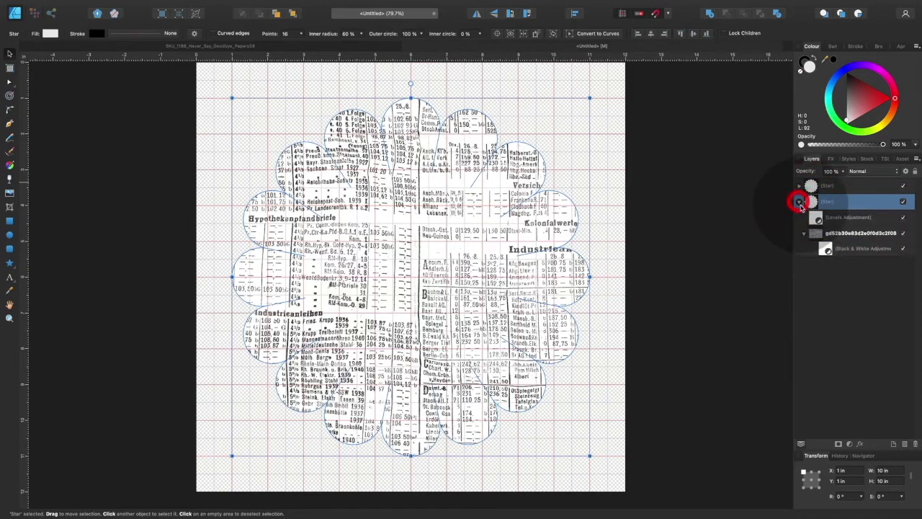
left_click(818, 218)
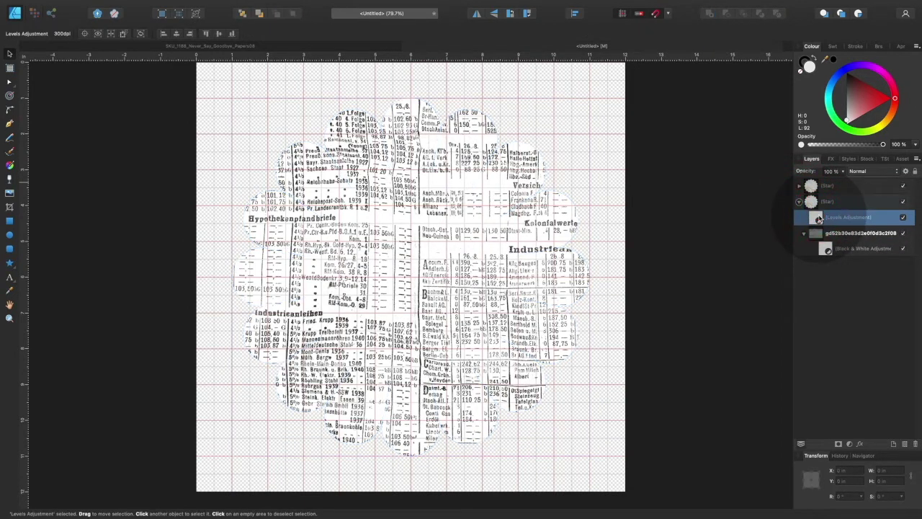
left_click(799, 202)
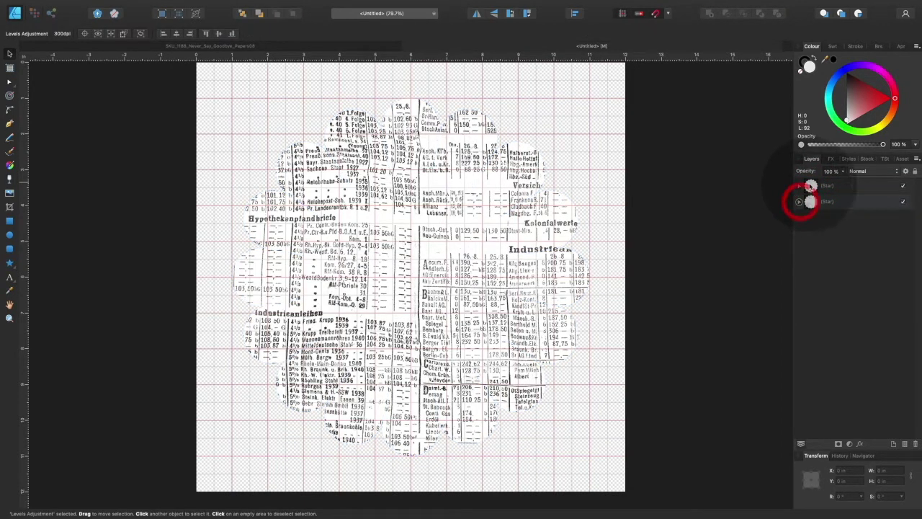
left_click(806, 186)
left_click(799, 185)
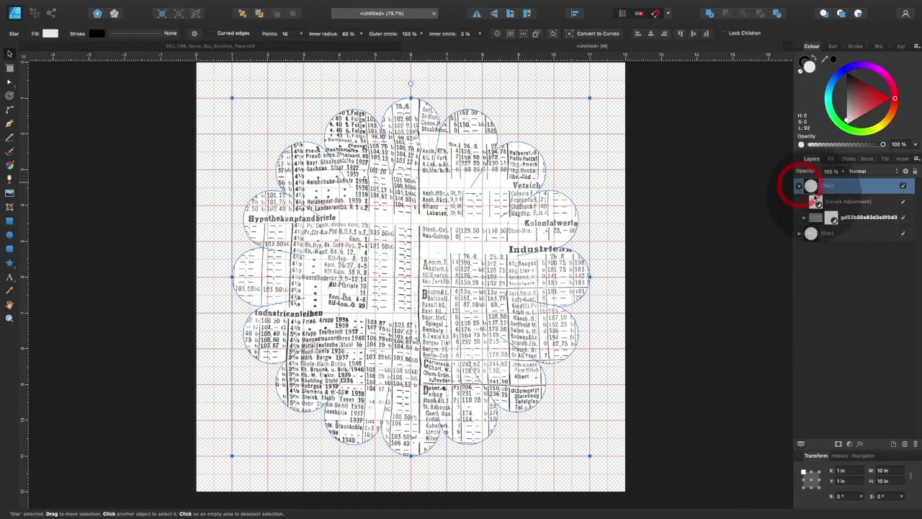
left_click(813, 216)
key("BackSpace")
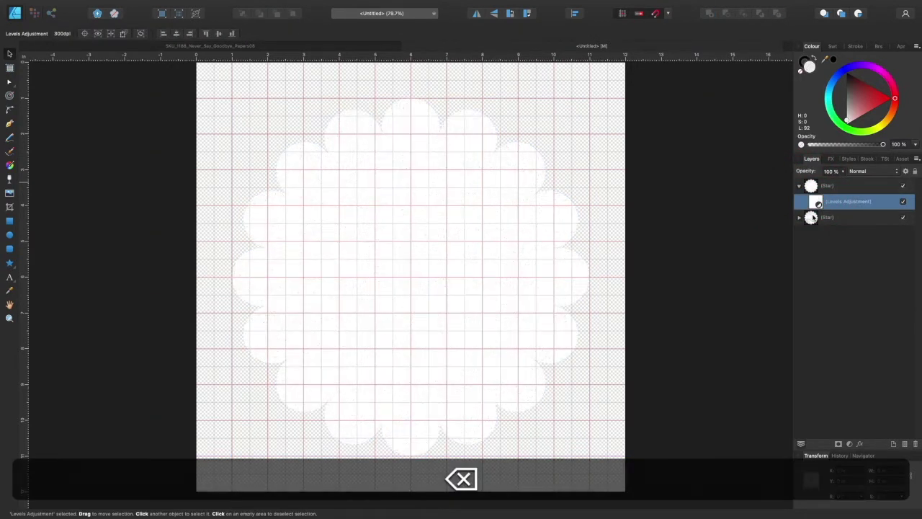
key("BackSpace")
Fill the emptied upper star with the pale mint green swatch from the Meine Farben palette
left_click(822, 186)
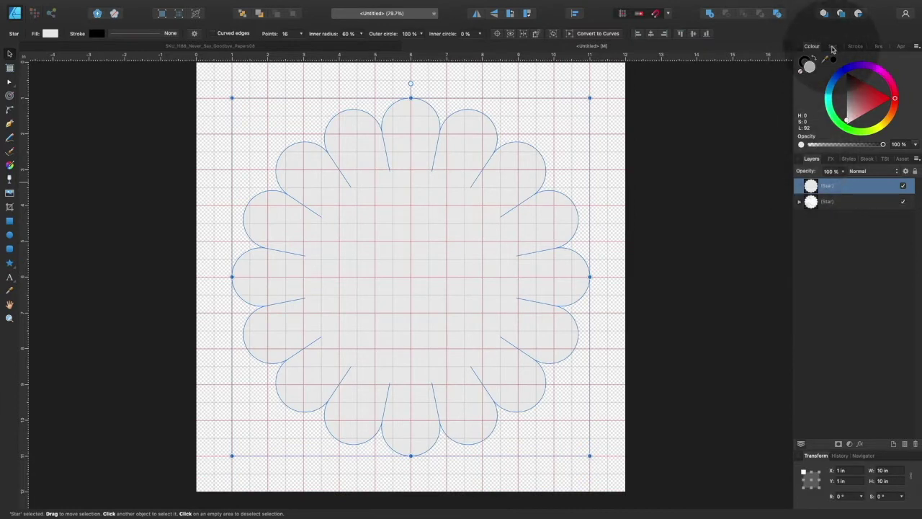
left_click(833, 46)
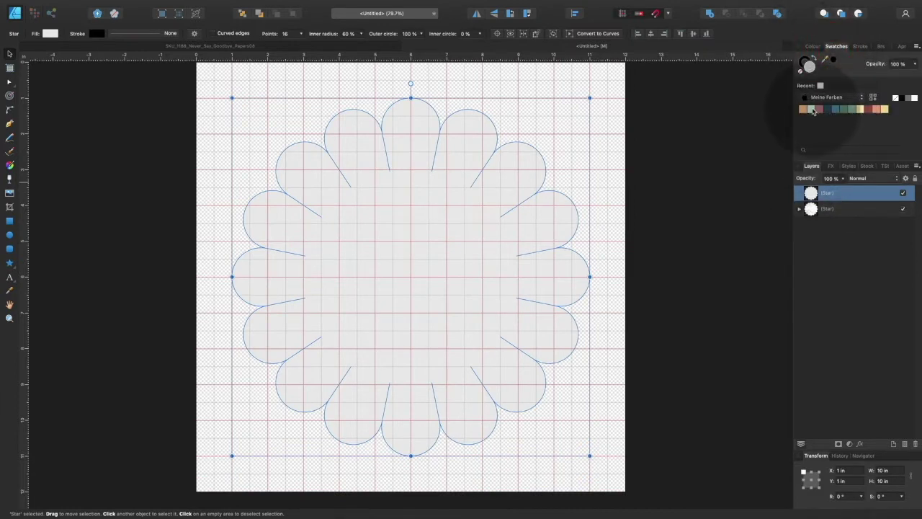
left_click(811, 109)
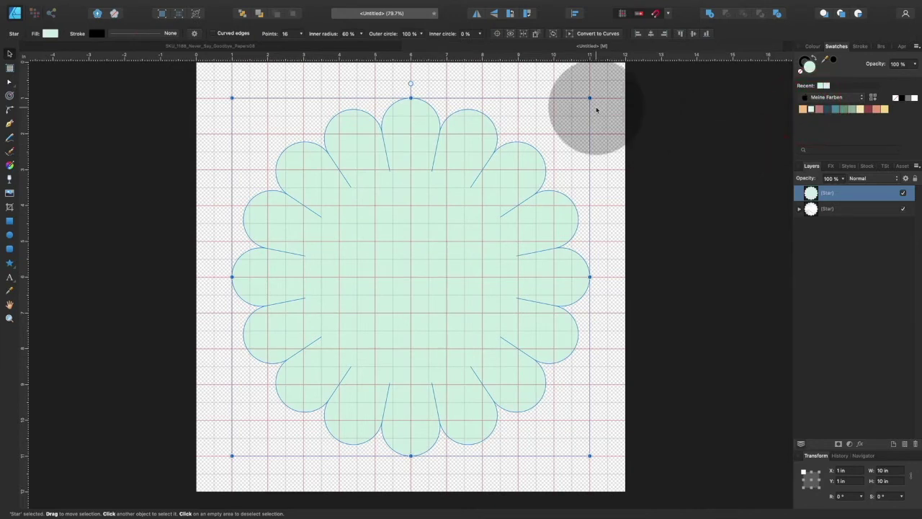
Scale the mint star down proportionally around its centre to about 8.73 in wide and high
key("shift+super")
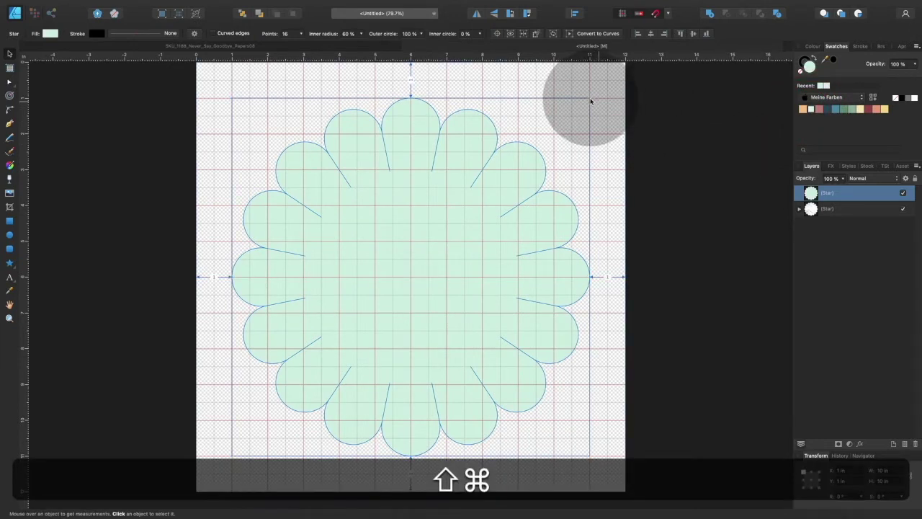
left_click(841, 209)
left_click(810, 193)
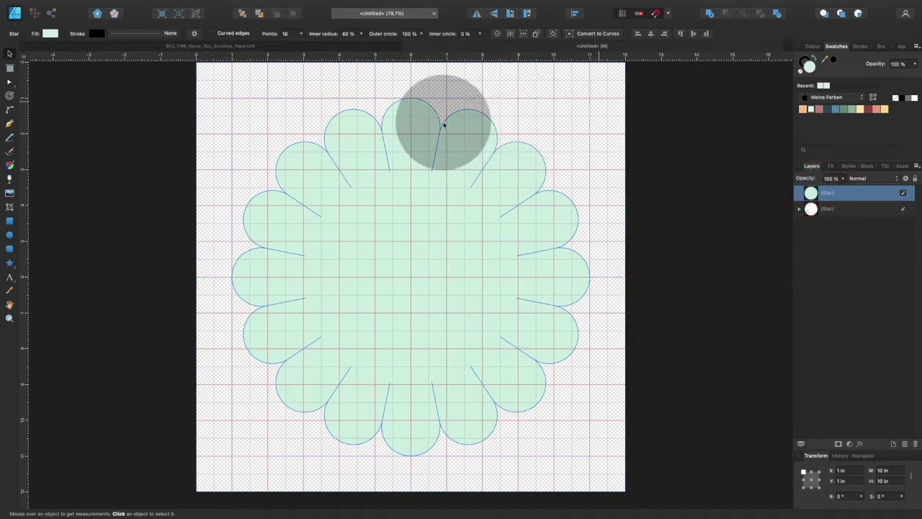
left_click(407, 154)
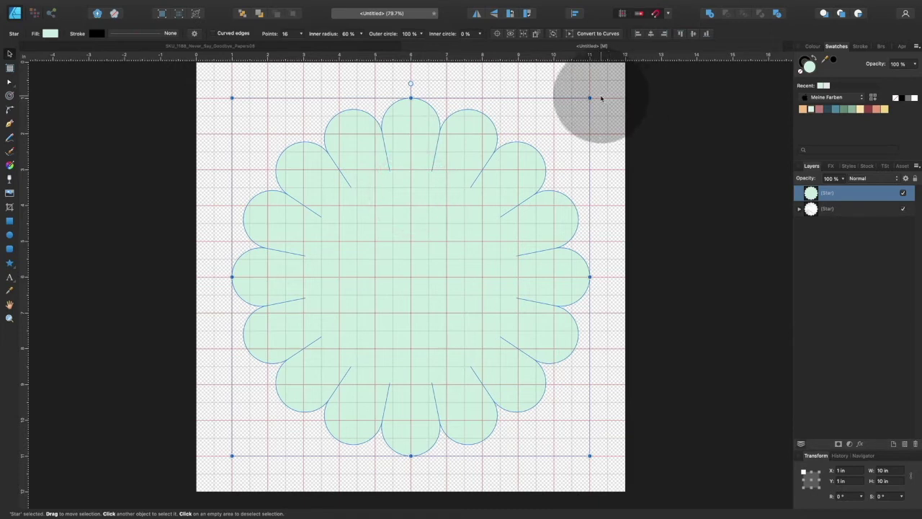
left_click_drag(589, 96, 562, 141)
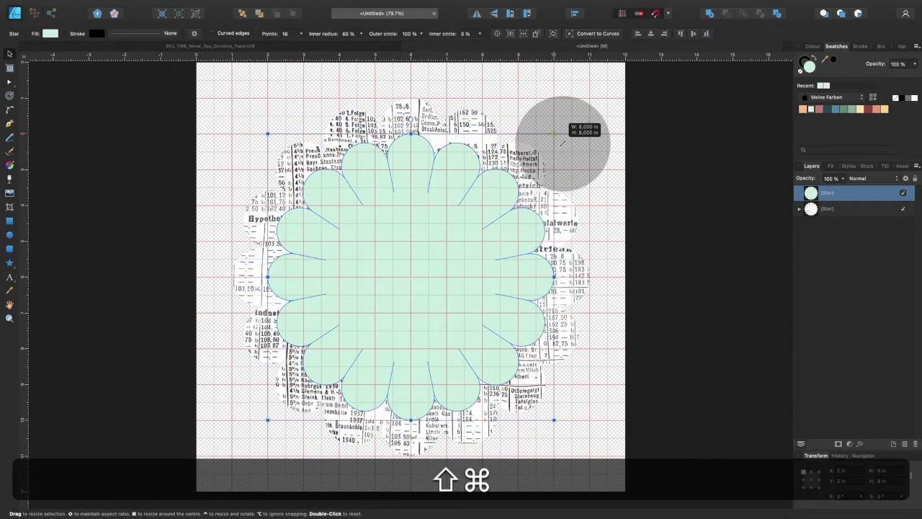
left_click_drag(562, 142, 574, 129)
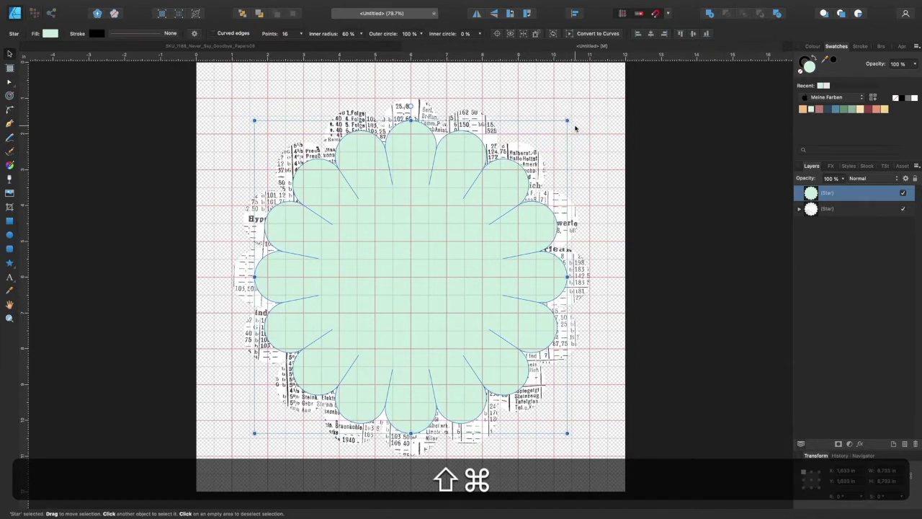
Set the mint star's blend mode to Darken so it blends with the newspaper flower beneath
left_click(867, 179)
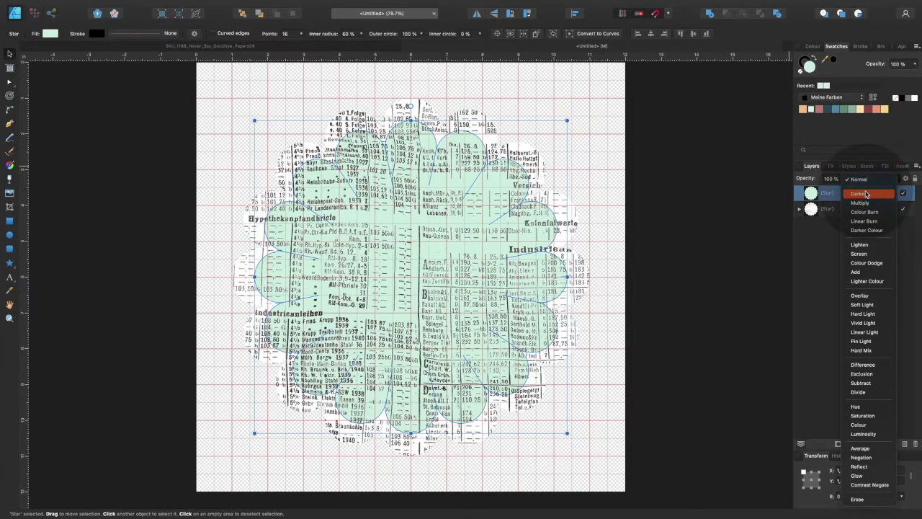
left_click(866, 193)
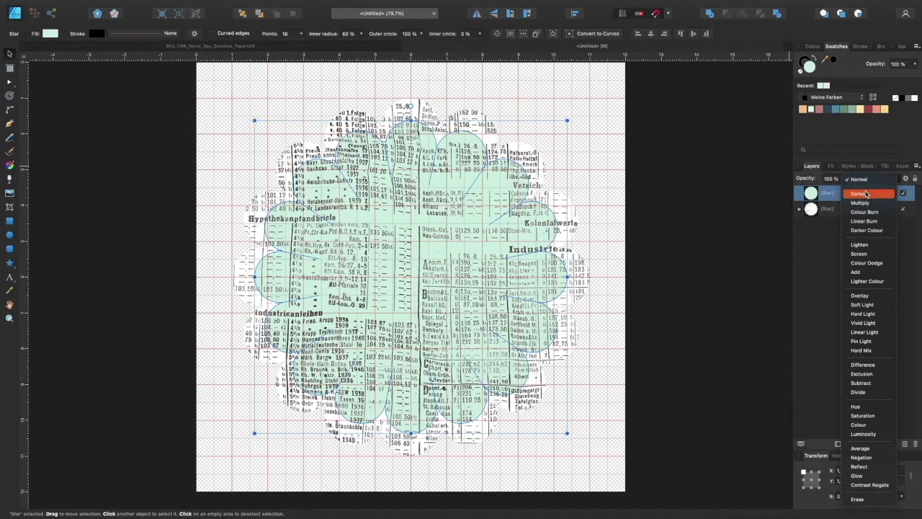
left_click(655, 188)
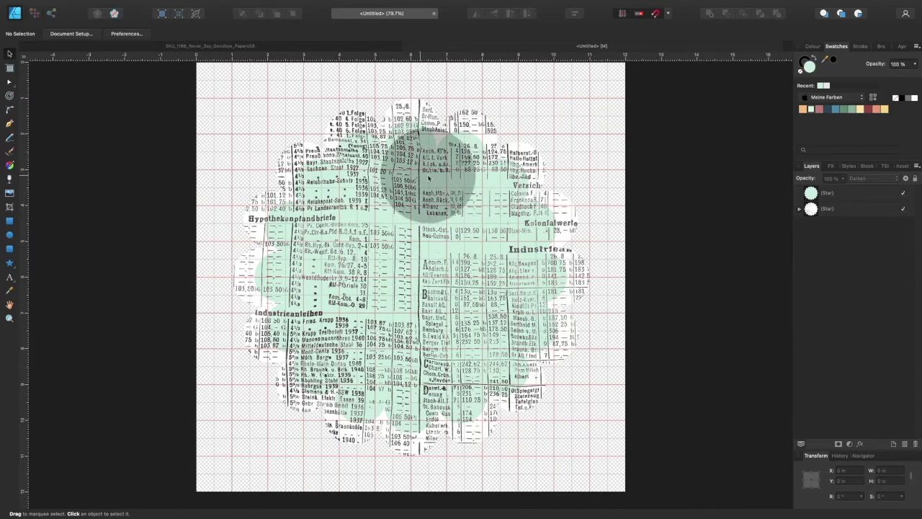
Shrink the mint star further around its centre to about 8.33 in wide and high
left_click(454, 163)
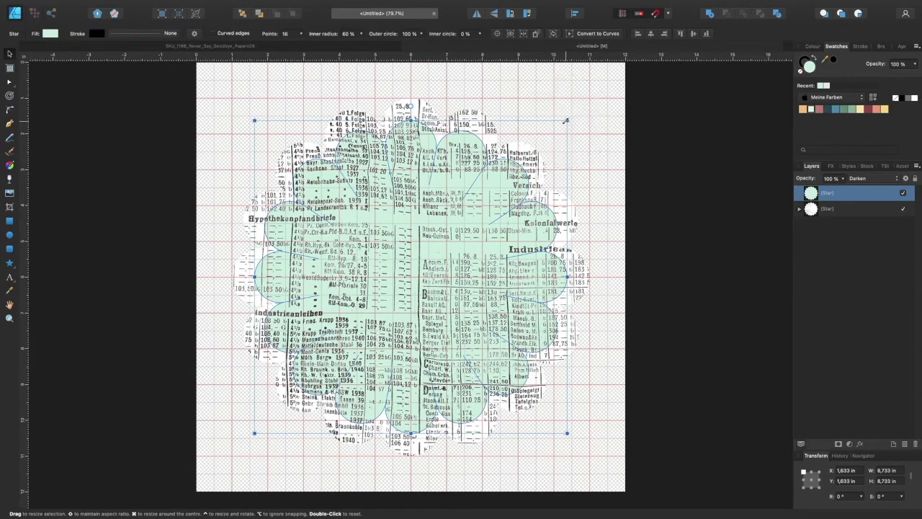
left_click_drag(567, 120, 561, 128)
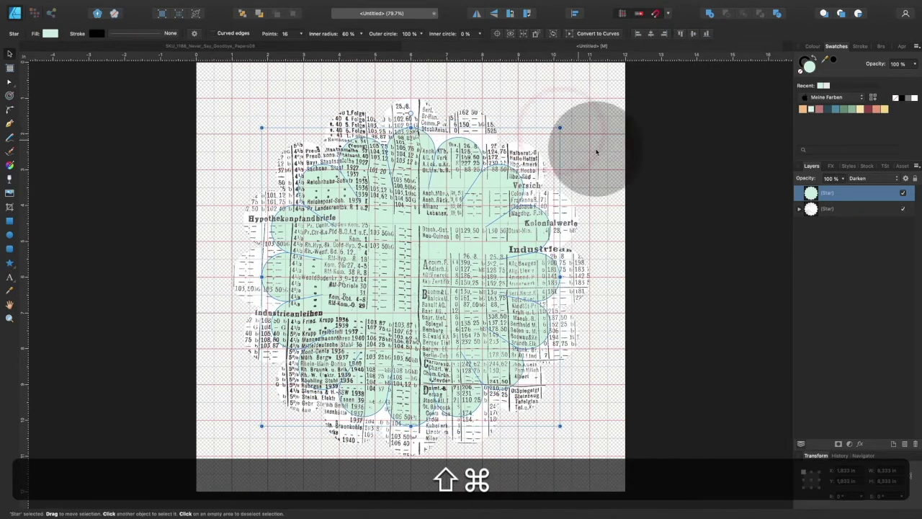
left_click(688, 165)
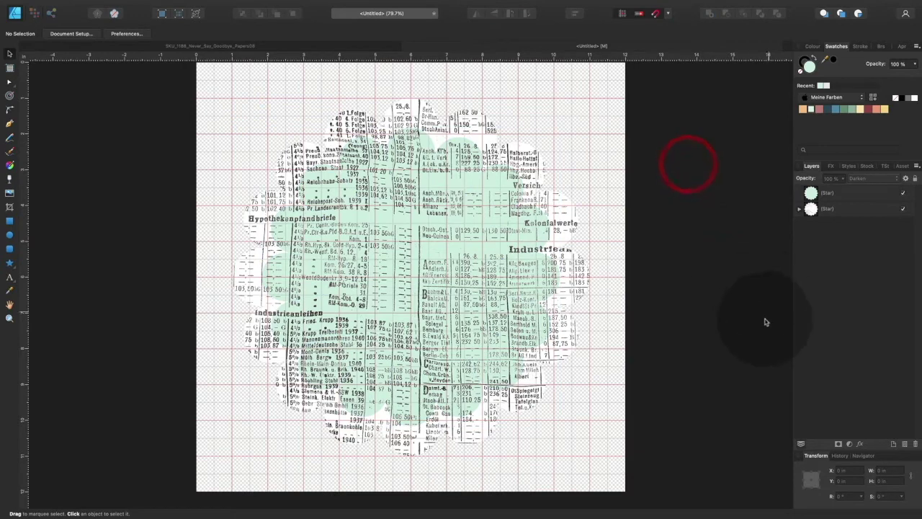
Add an empty pixel layer above both stars and ready the Paint Brush in the Pixel Persona with the dusky red swatch
left_click(905, 445)
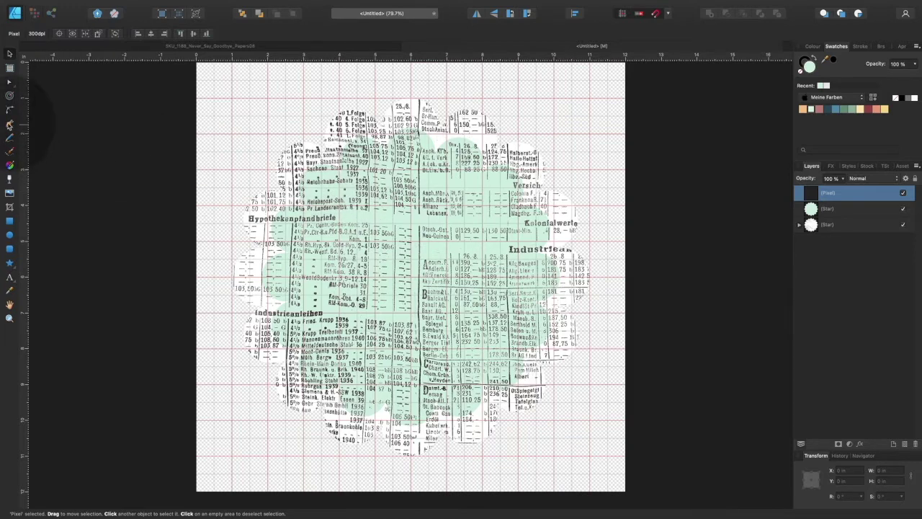
left_click(35, 15)
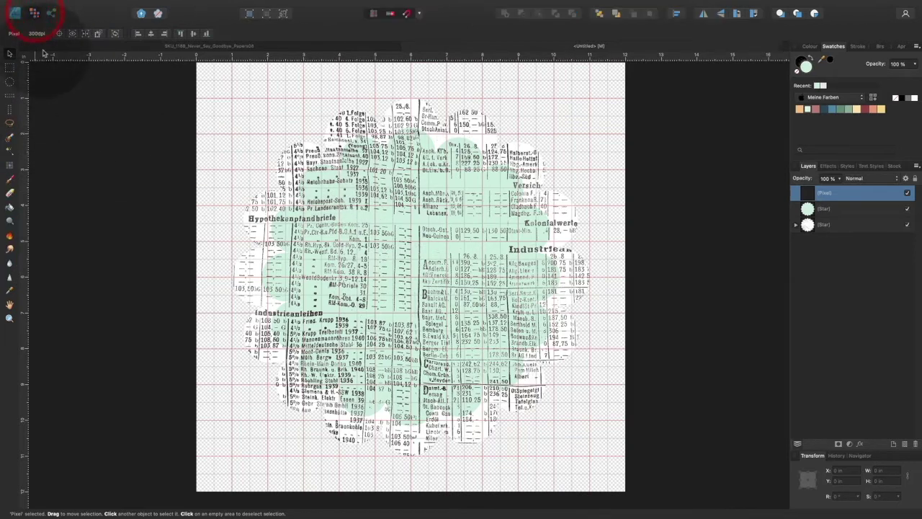
left_click(9, 179)
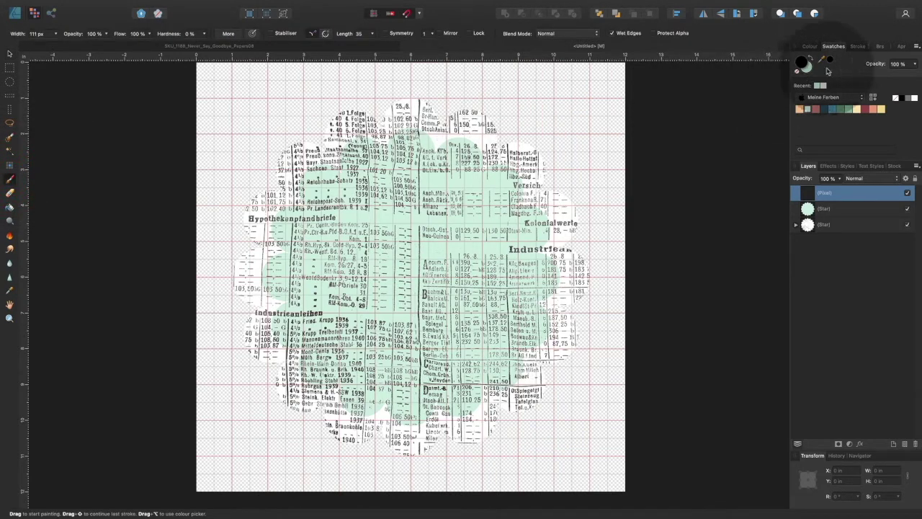
left_click(816, 109)
Choose an 80 px broken-texture chalk brush with 80% hardness from the ChalkDust brush category
left_click(857, 46)
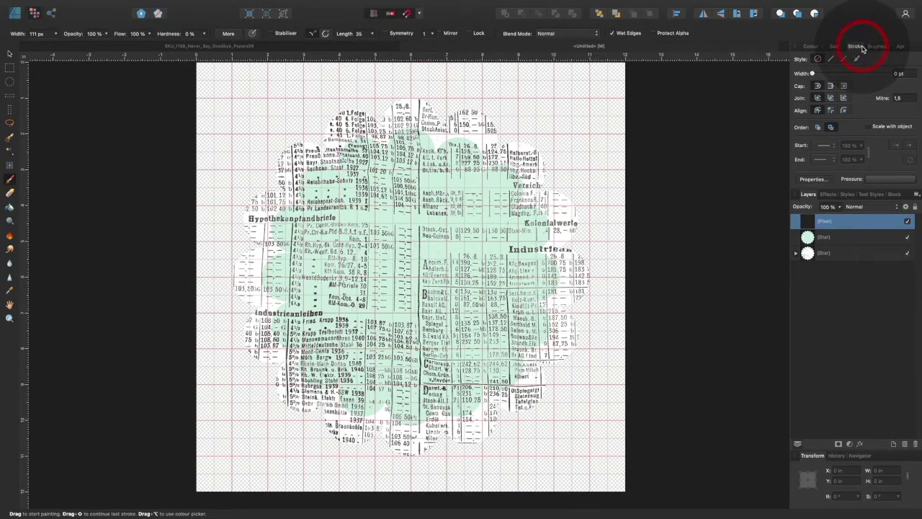
left_click(875, 46)
scroll(849, 129, "down", 3)
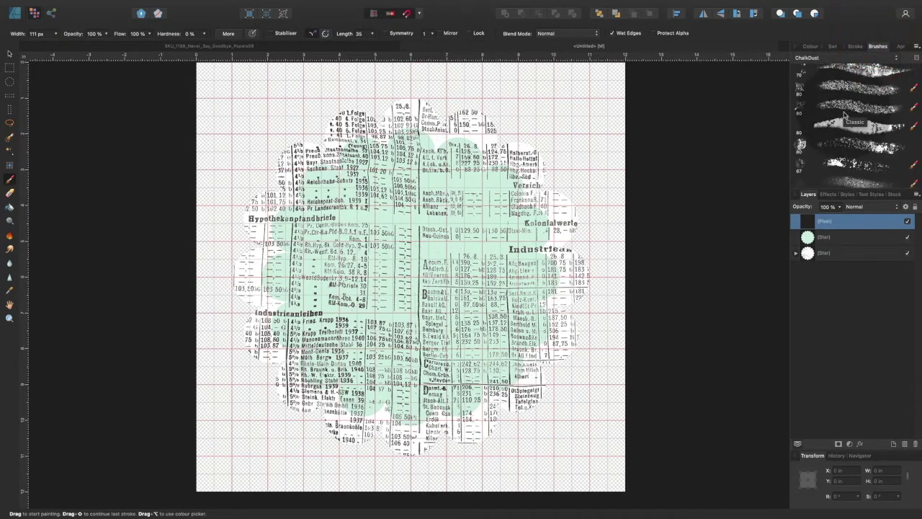
scroll(844, 146, "down", 4)
scroll(843, 146, "up", 5)
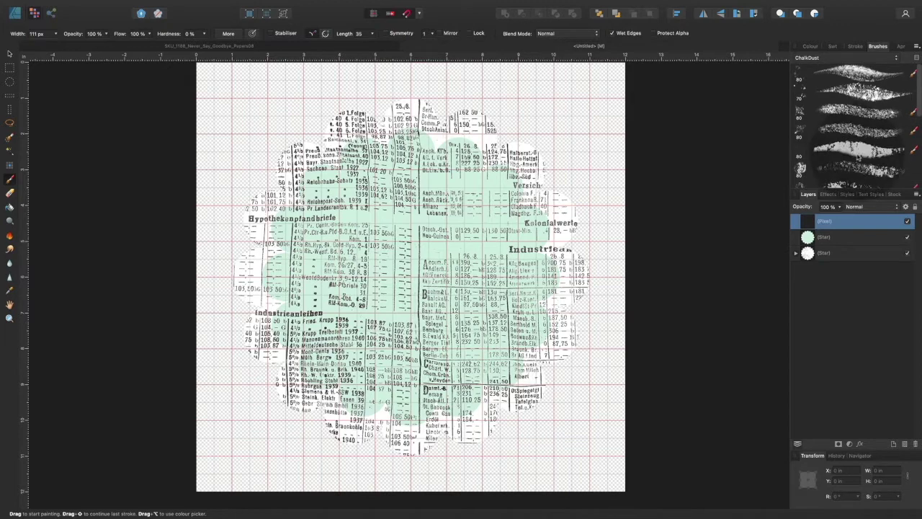
left_click(854, 149)
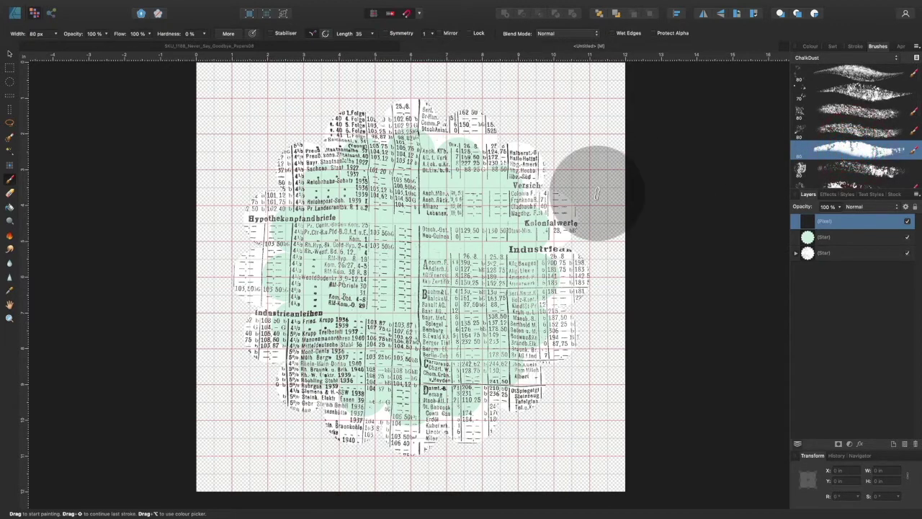
left_click(859, 170)
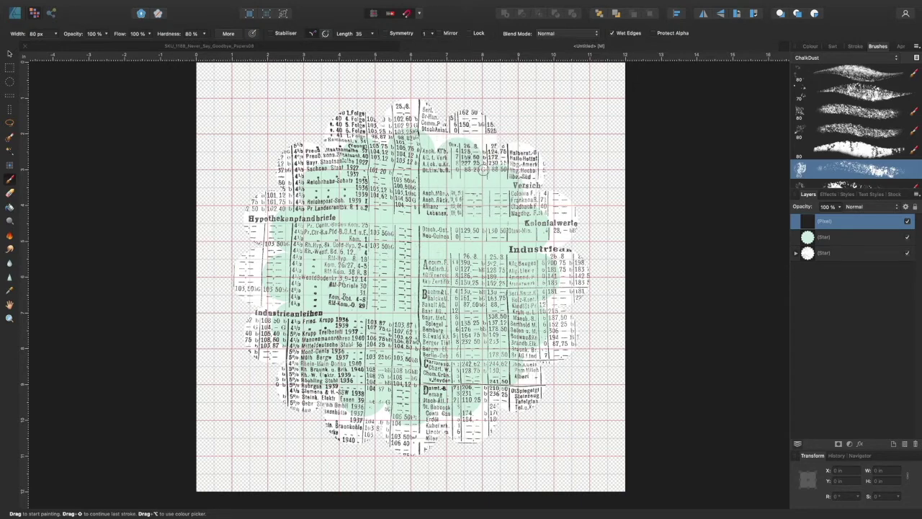
Paint a rough dusky red chalk outline around all the petals of the mint star on the pixel layer
mouse_move(470, 192)
left_mouse_down()
mouse_move(488, 155)
mouse_move(510, 169)
mouse_move(526, 191)
mouse_move(498, 229)
left_mouse_up()
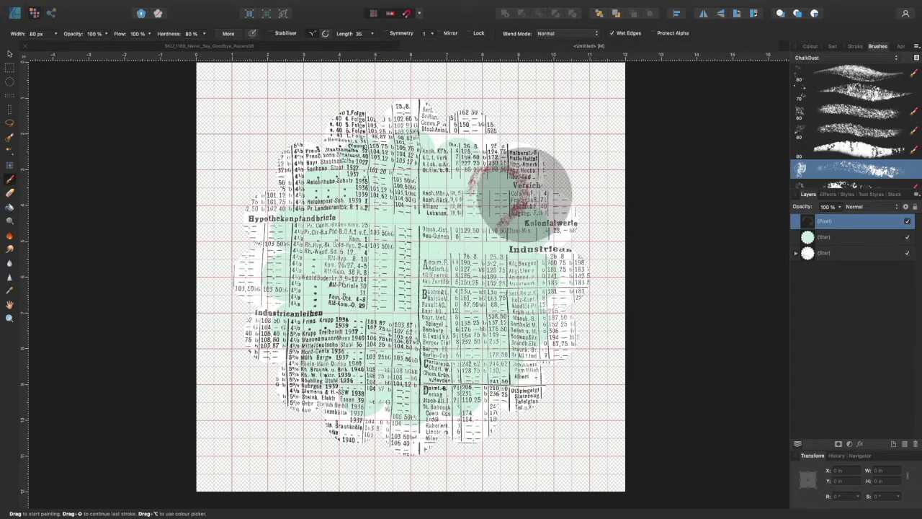
mouse_move(475, 173)
left_mouse_down()
mouse_move(460, 134)
mouse_move(433, 172)
mouse_move(442, 145)
mouse_move(409, 130)
mouse_move(407, 148)
mouse_move(420, 158)
mouse_move(412, 177)
mouse_move(395, 180)
mouse_move(398, 147)
mouse_move(358, 137)
mouse_move(340, 163)
left_mouse_up()
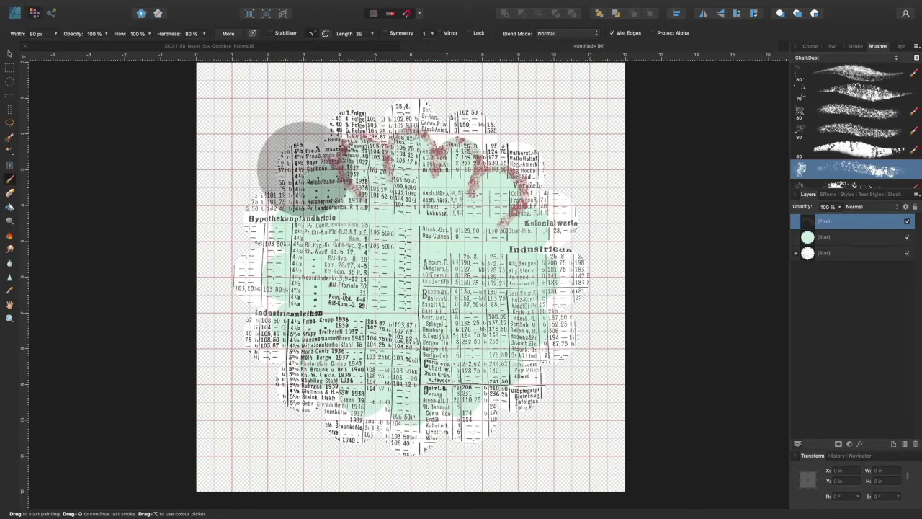
mouse_move(298, 175)
left_mouse_down()
mouse_move(340, 218)
mouse_move(296, 190)
mouse_move(279, 200)
mouse_move(271, 218)
mouse_move(287, 258)
mouse_move(321, 263)
mouse_move(272, 258)
mouse_move(272, 279)
mouse_move(259, 283)
mouse_move(281, 297)
mouse_move(324, 299)
mouse_move(304, 287)
mouse_move(283, 296)
mouse_move(269, 337)
mouse_move(286, 359)
mouse_move(330, 320)
mouse_move(341, 323)
mouse_move(301, 326)
mouse_move(286, 355)
mouse_move(301, 384)
mouse_move(330, 384)
mouse_move(380, 340)
mouse_move(384, 363)
mouse_move(351, 380)
mouse_move(340, 406)
mouse_move(373, 416)
mouse_move(391, 398)
mouse_move(394, 448)
mouse_move(449, 388)
mouse_move(442, 413)
mouse_move(479, 411)
mouse_move(487, 359)
mouse_move(490, 384)
mouse_move(521, 366)
mouse_move(503, 335)
mouse_move(542, 351)
mouse_move(539, 297)
mouse_move(556, 298)
mouse_move(528, 247)
mouse_move(533, 209)
left_mouse_up()
left_click(9, 56)
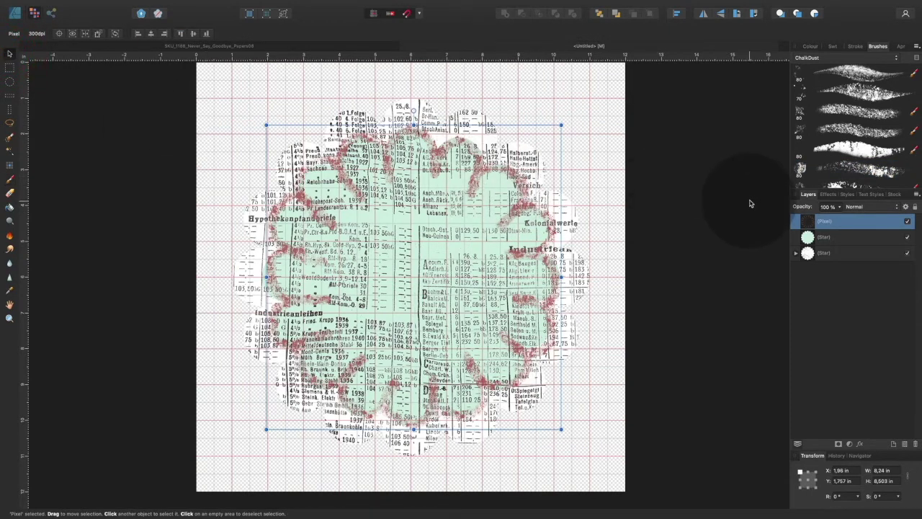
Duplicate the painted chalk outline layer twice to make the strokes denser
left_click(808, 46)
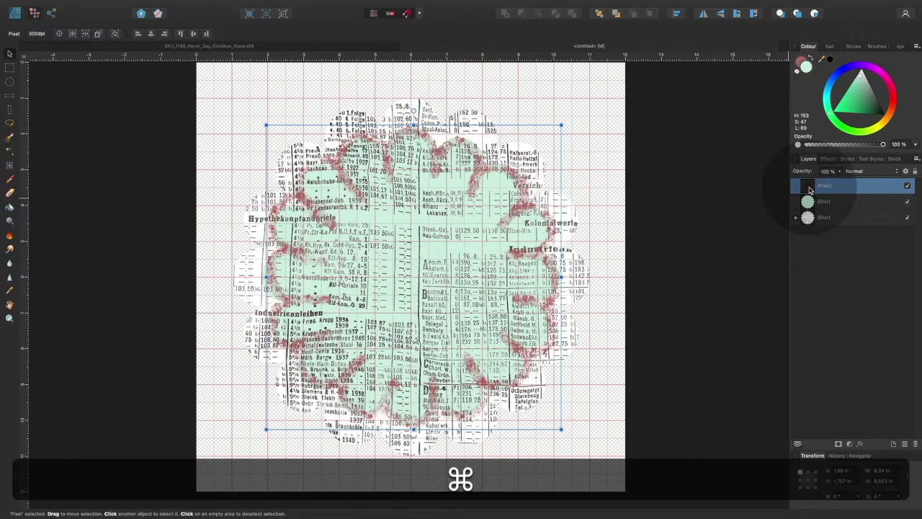
key("super+j")
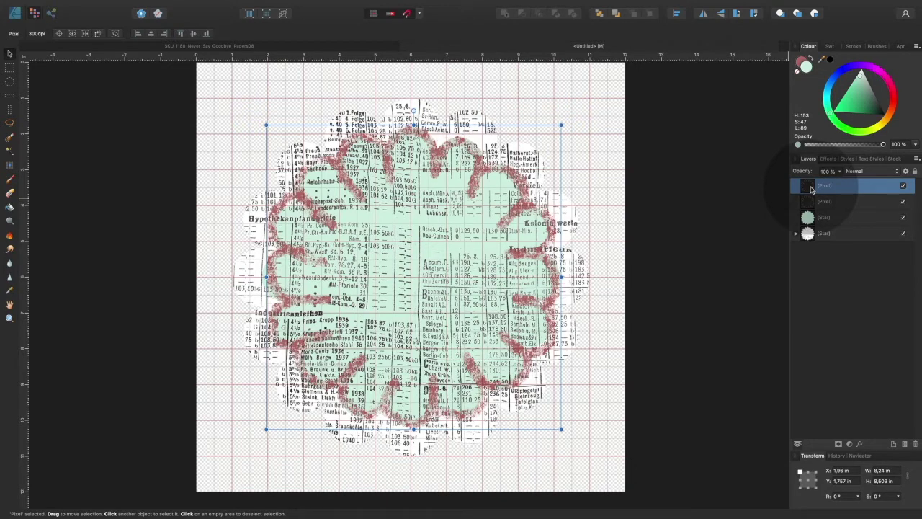
key("super+j")
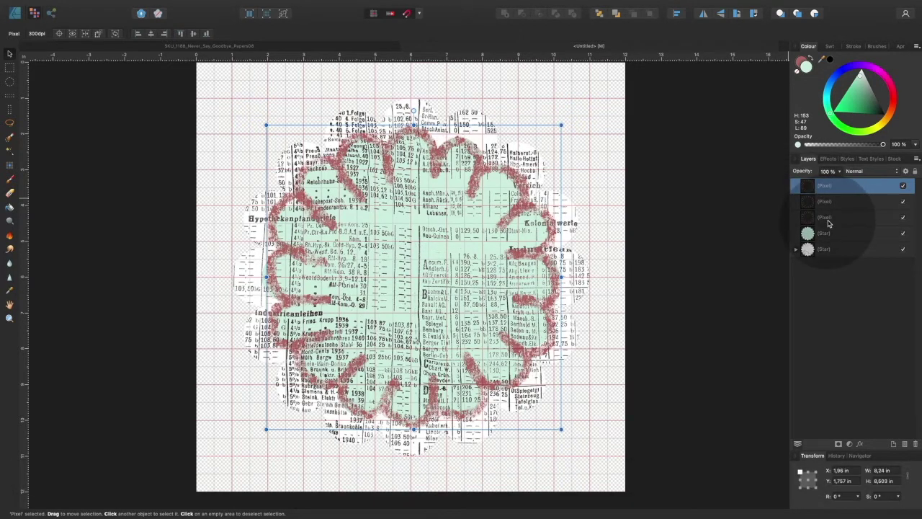
Group the three red chalk outline layers and rasterise the group into a single pixel layer
left_click(828, 221, "shift")
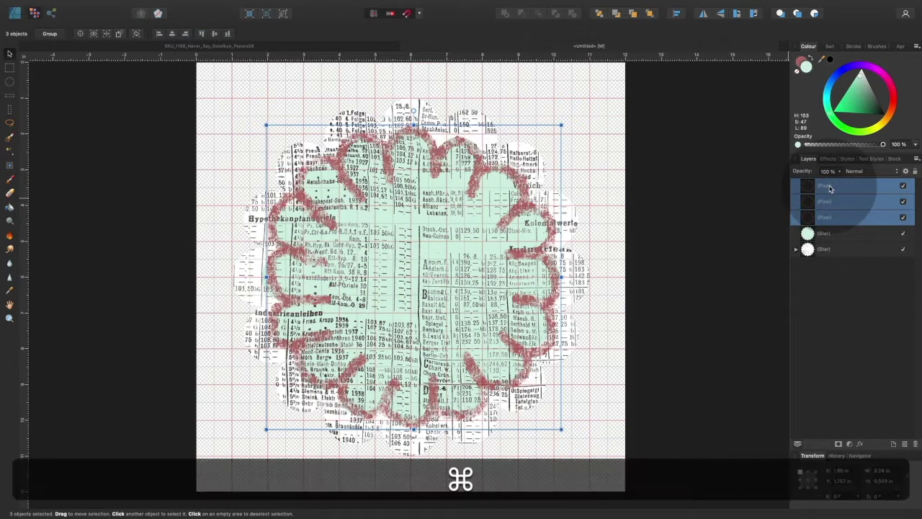
key("super+g")
right_click(829, 187)
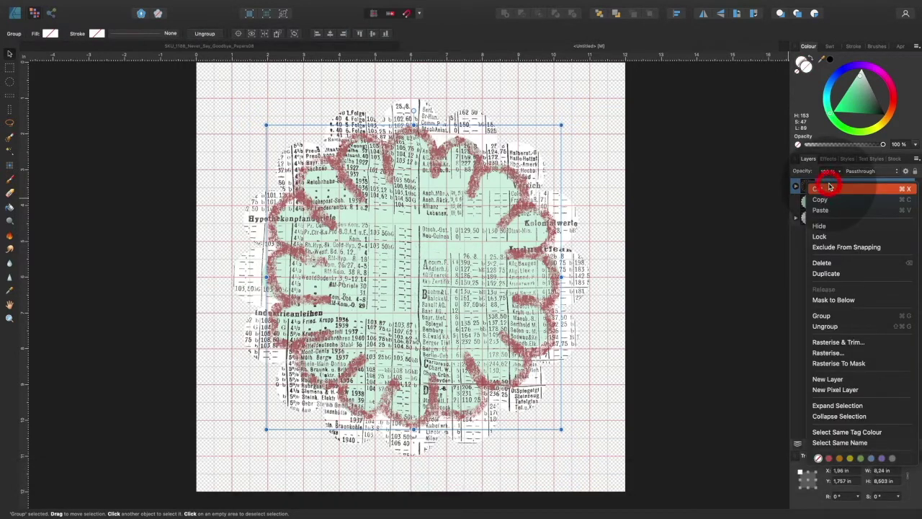
left_click(818, 353)
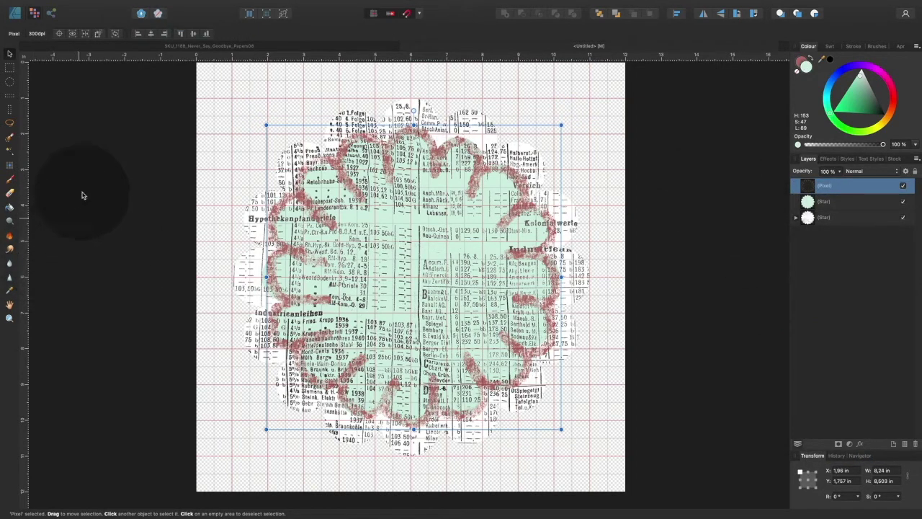
Draw a donut about 5.27 in wide from the flower's centre in the Designer Persona and set its hole radius to 71%
left_click(13, 13)
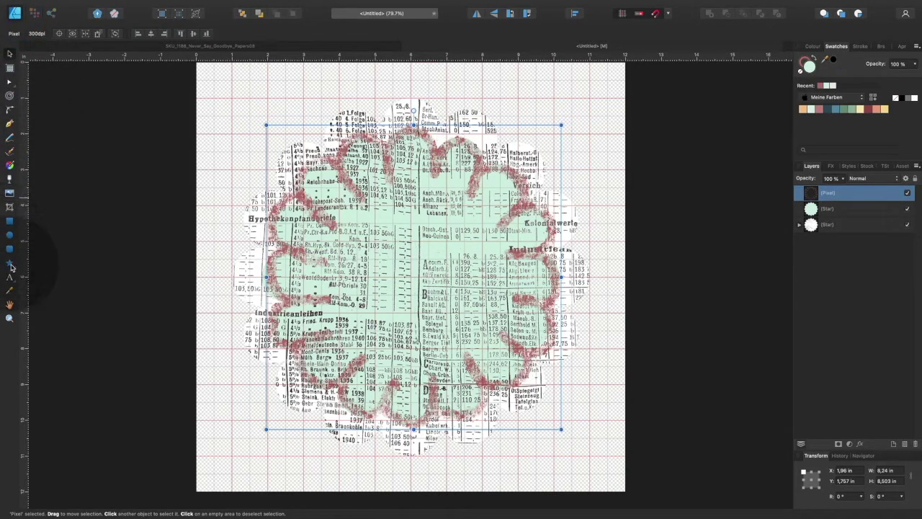
left_click(13, 267)
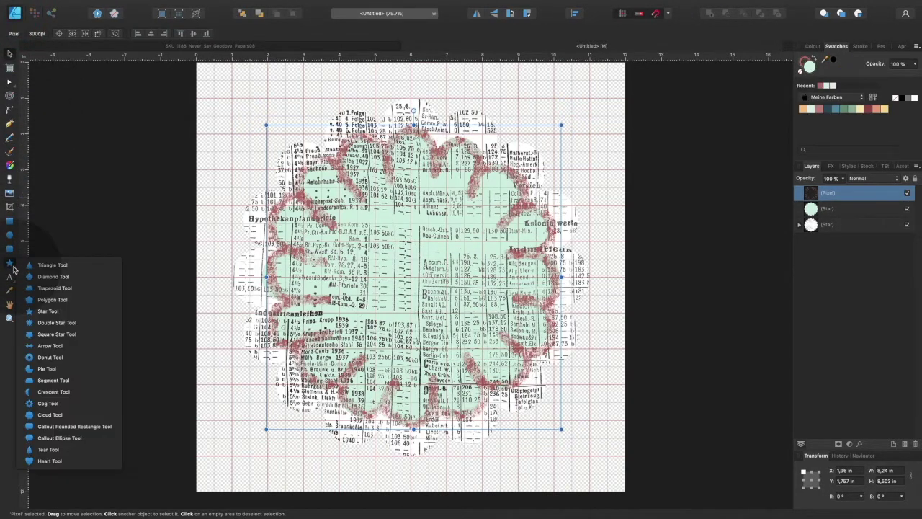
left_click(63, 356)
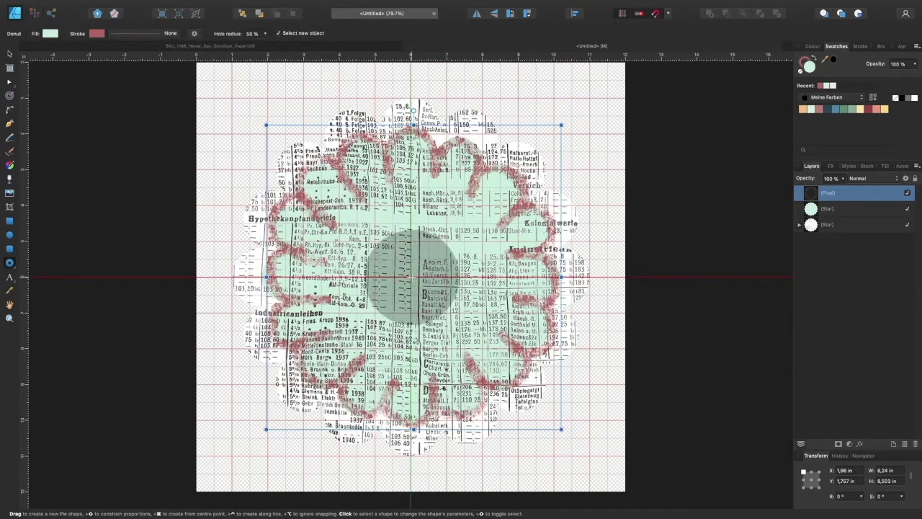
left_click_drag(410, 276, 491, 373)
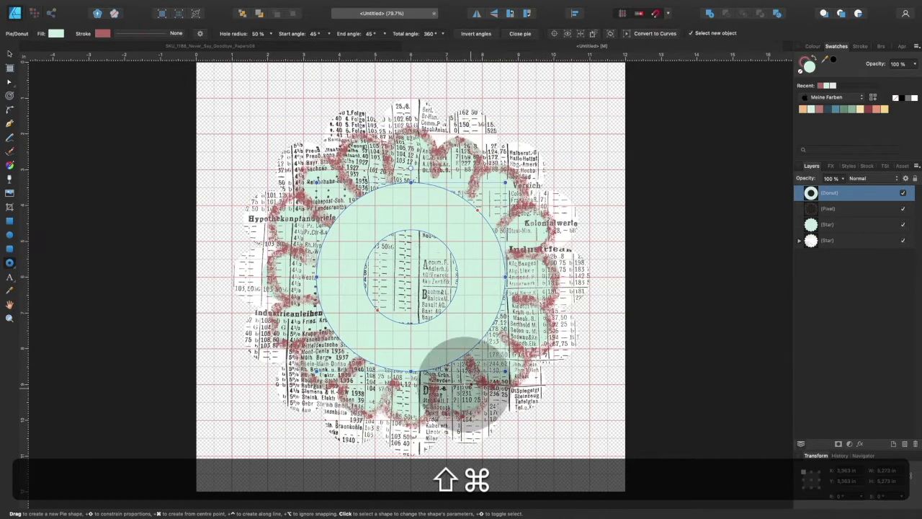
left_click_drag(376, 308, 364, 322)
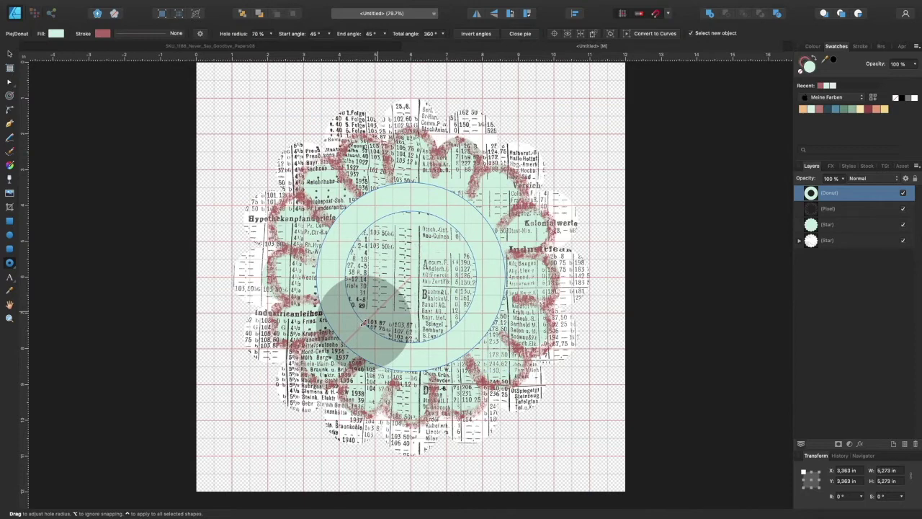
left_click(362, 324)
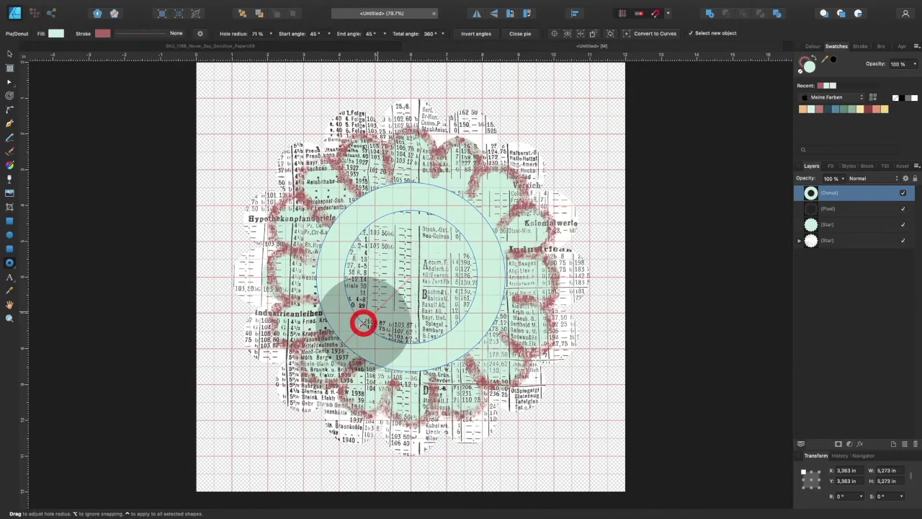
left_click_drag(363, 323, 362, 324)
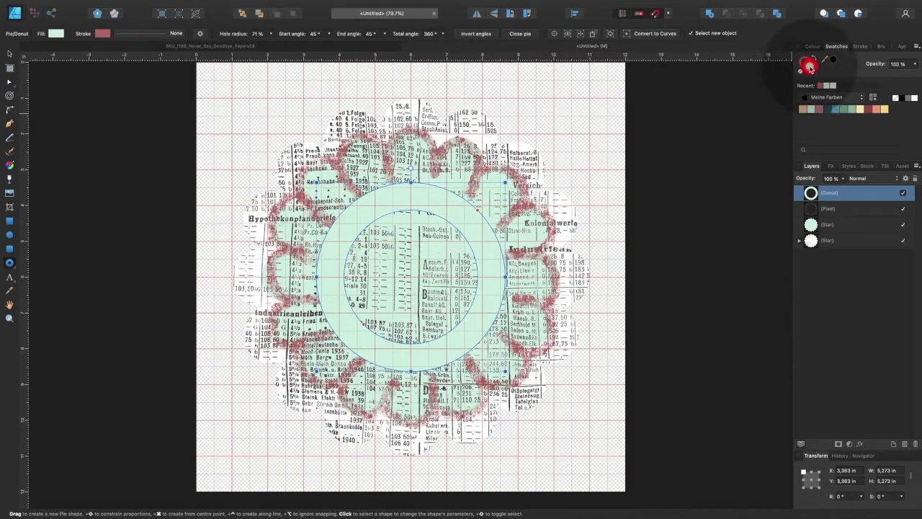
Fill the donut with the orange swatch and remove its stroke
left_click(804, 111)
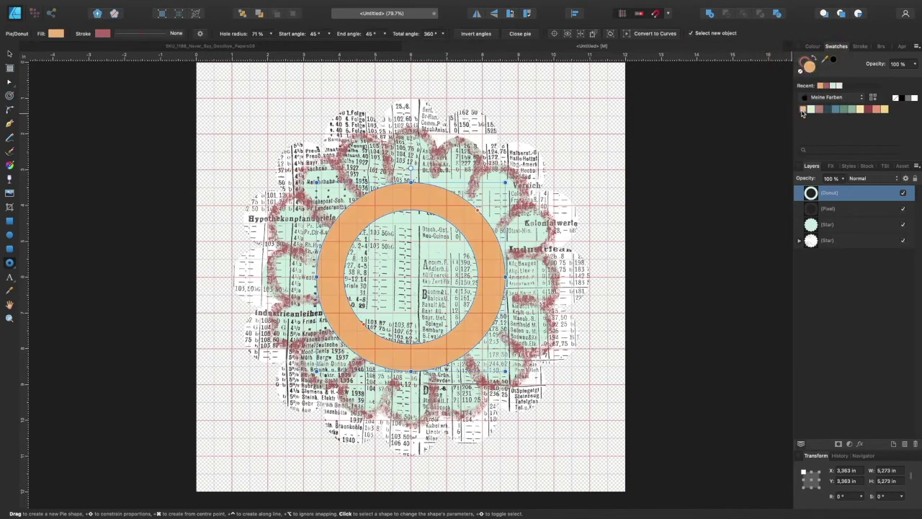
left_click(803, 61)
left_click(800, 71)
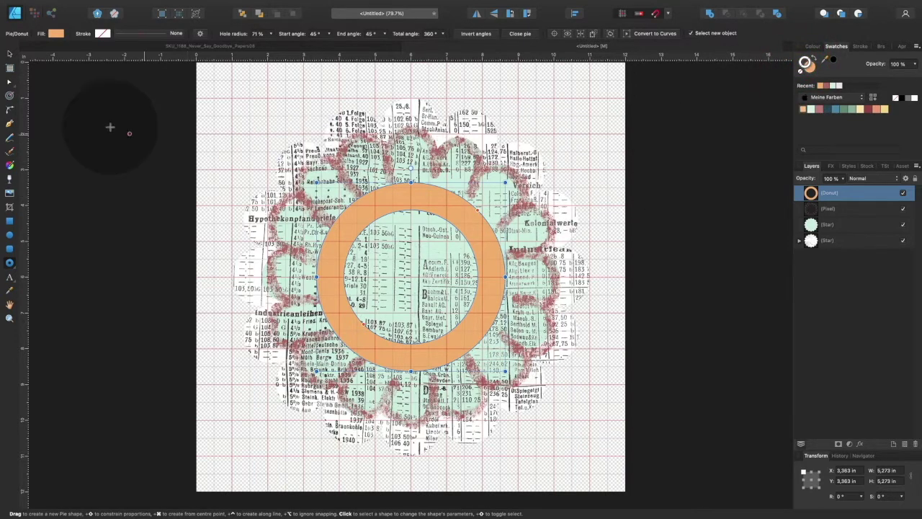
Set the orange donut's blend mode to Darken and deselect it
left_click(858, 183)
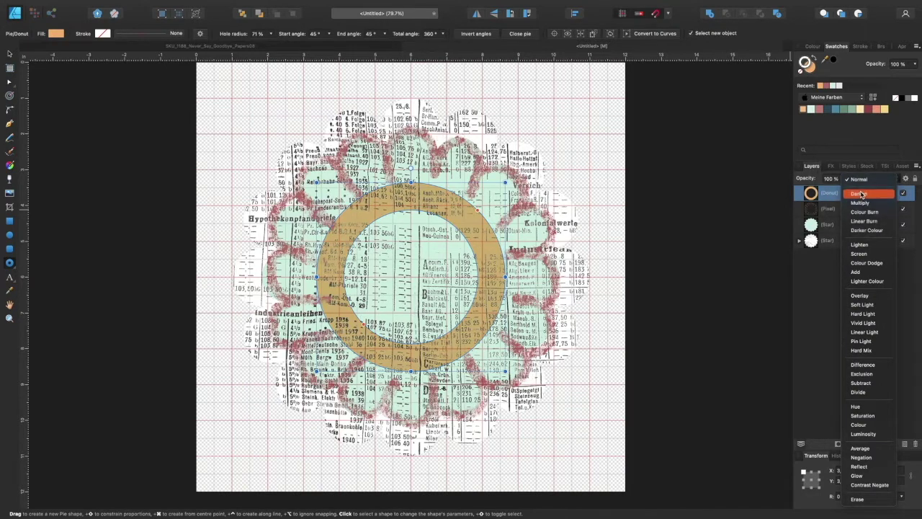
left_click(864, 201)
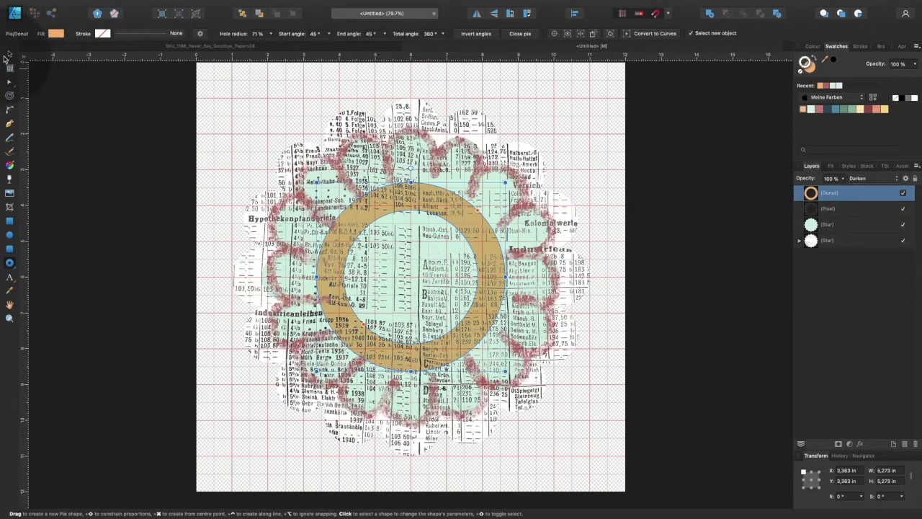
left_click(10, 54)
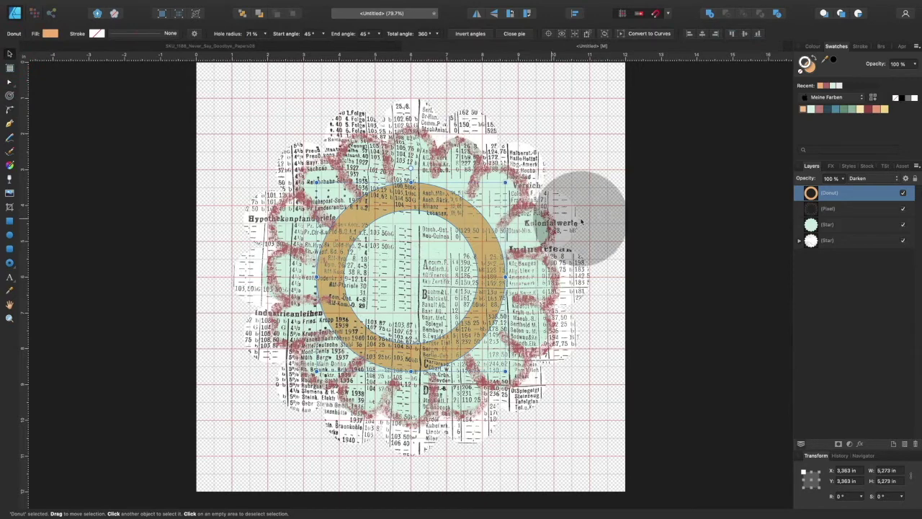
left_click(662, 217)
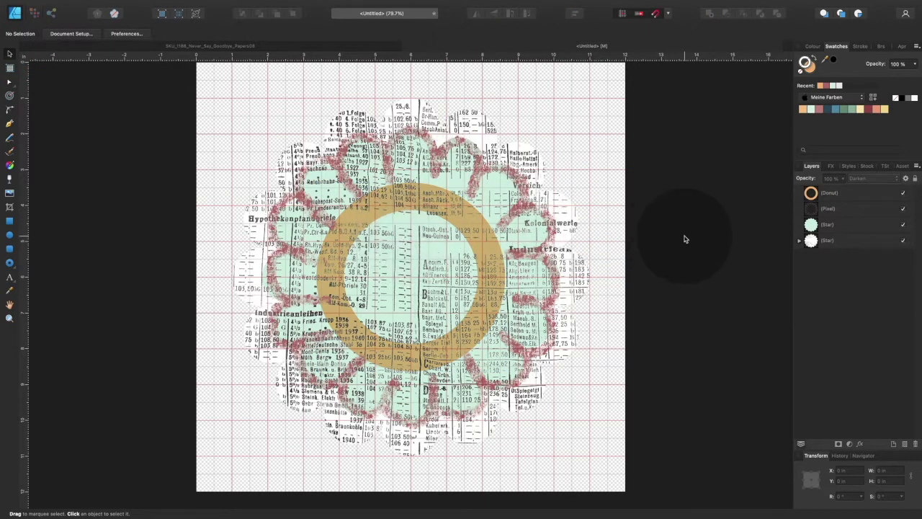
Rasterise the mint star and the newspaper-filled star into separate pixel layers
left_click(811, 241)
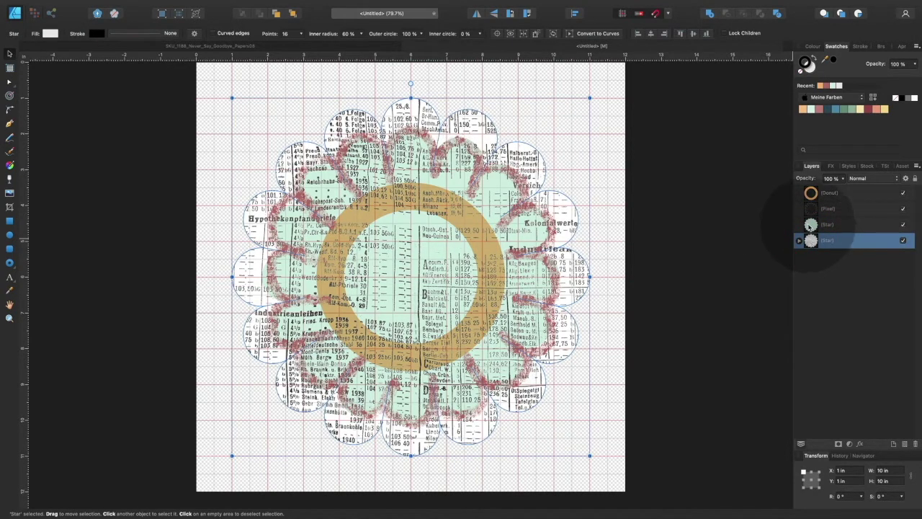
left_click(811, 225)
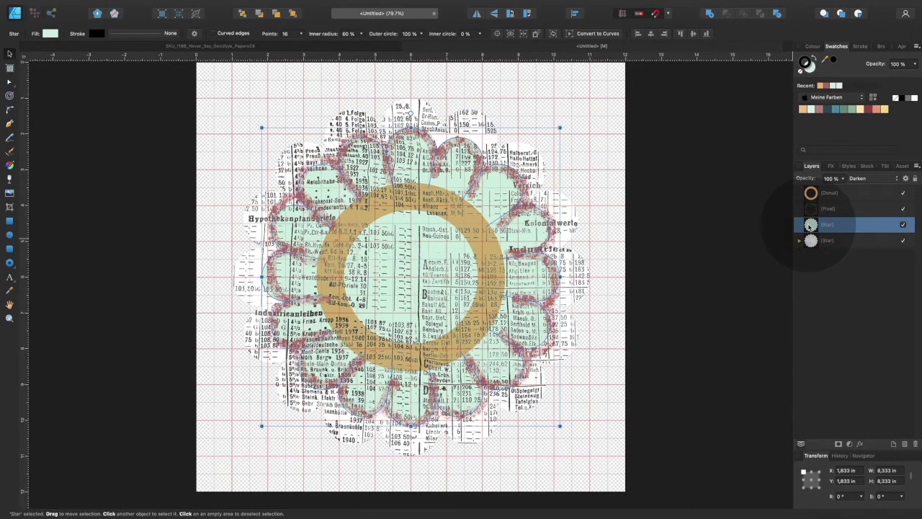
right_click(811, 225)
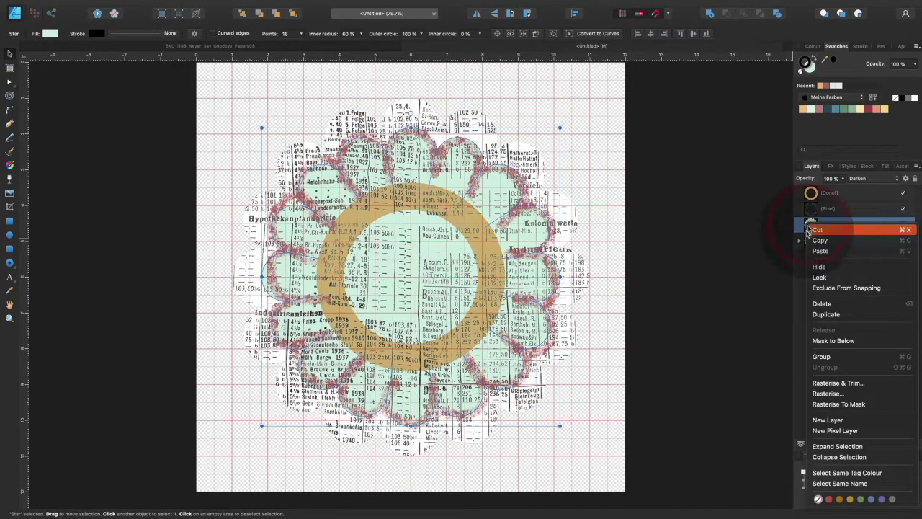
left_click(834, 393)
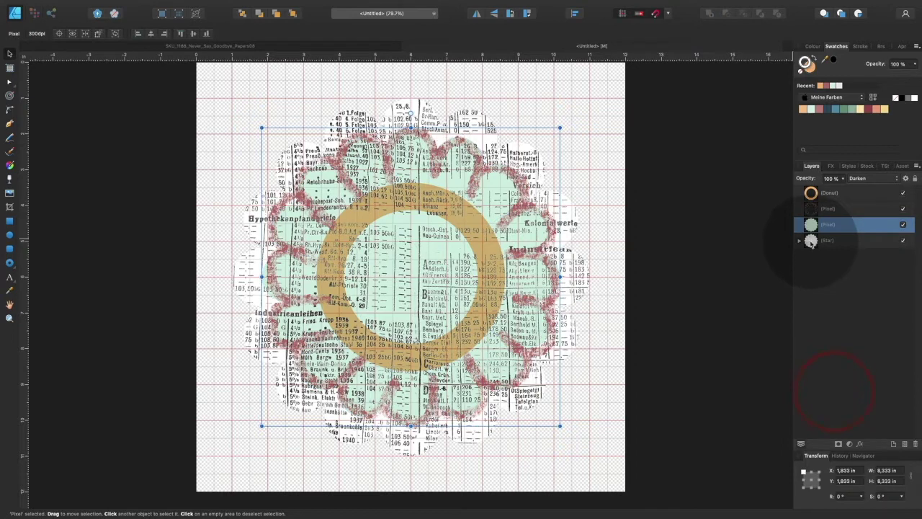
left_click(811, 242)
right_click(811, 242)
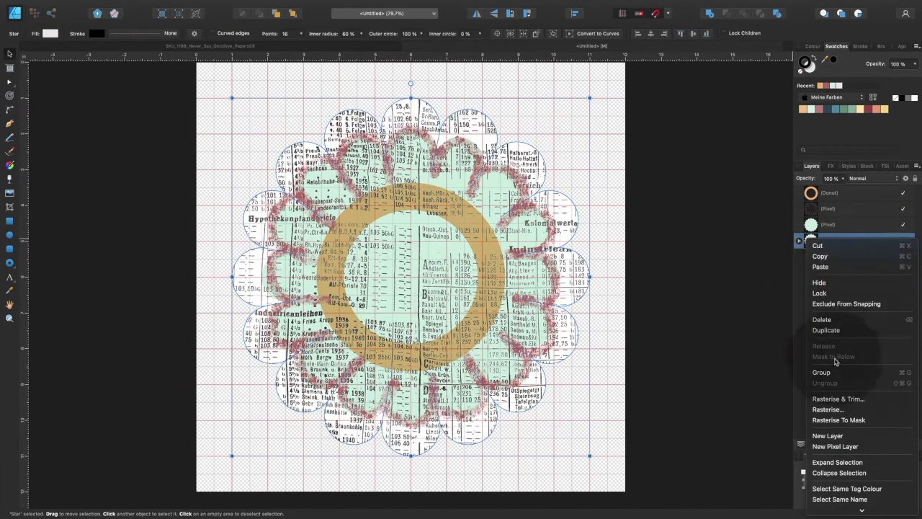
left_click(832, 408)
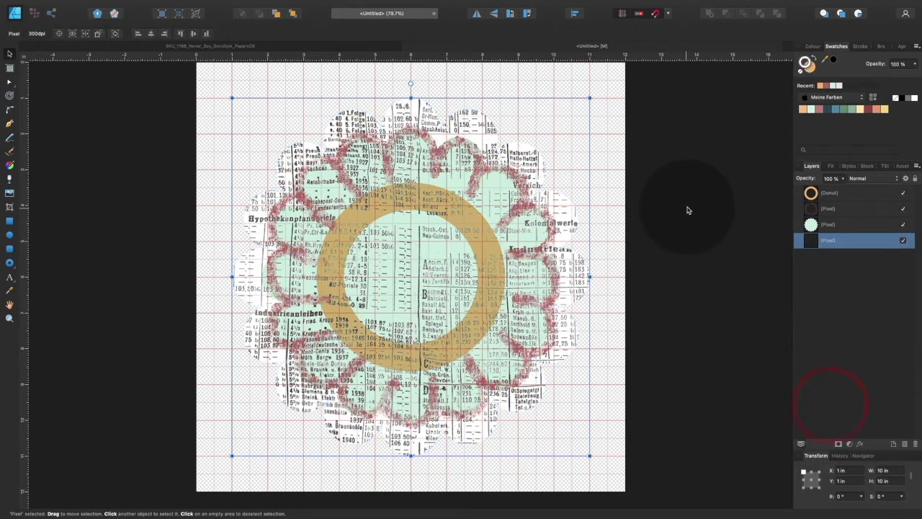
On the mint layer in the Pixel Persona, make a circular marquee selection about 1112 px wide matching the orange ring's hole
left_click(32, 15)
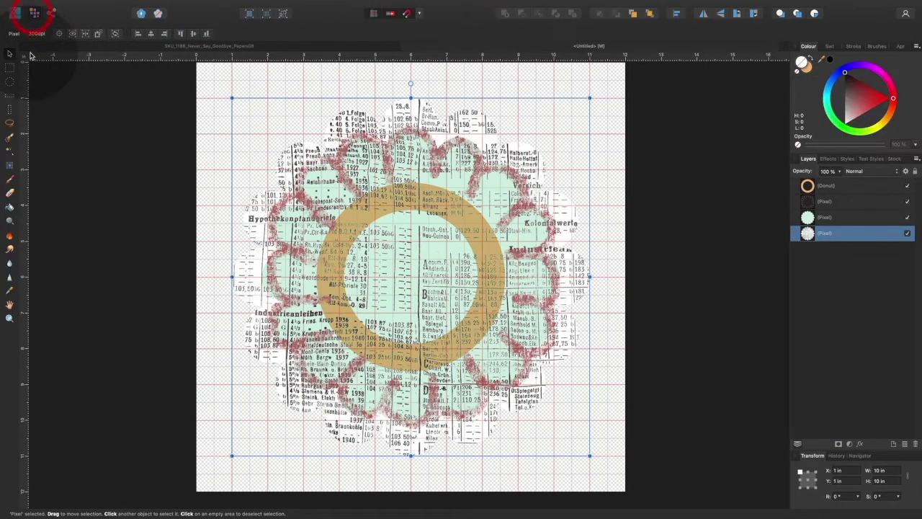
left_click(807, 217)
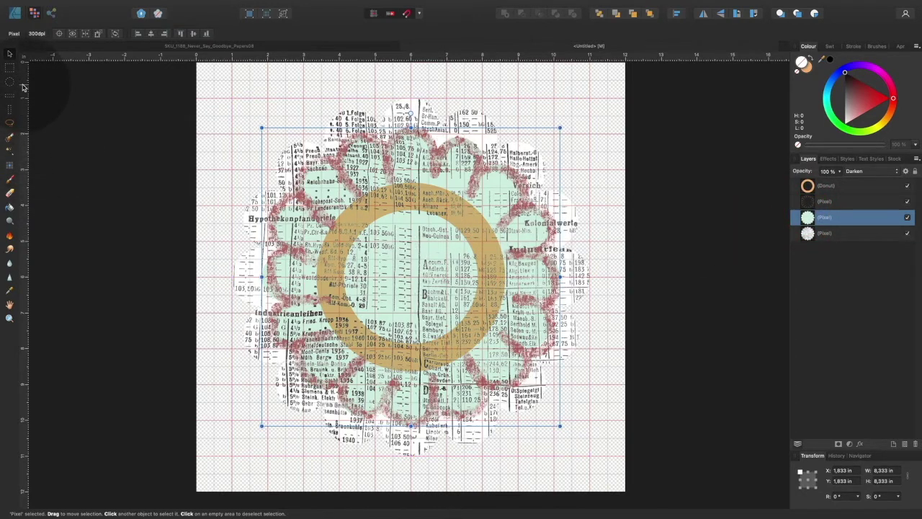
left_click(9, 83)
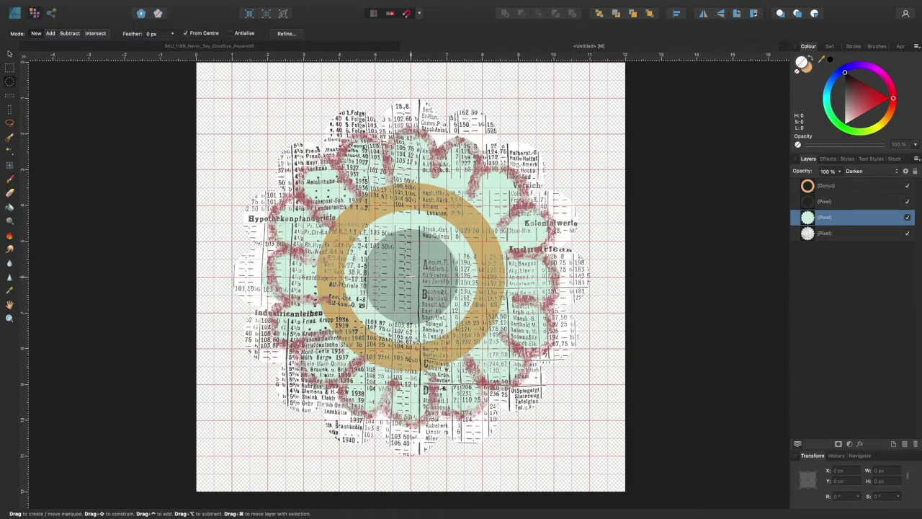
left_click_drag(411, 276, 470, 349, "shift+super")
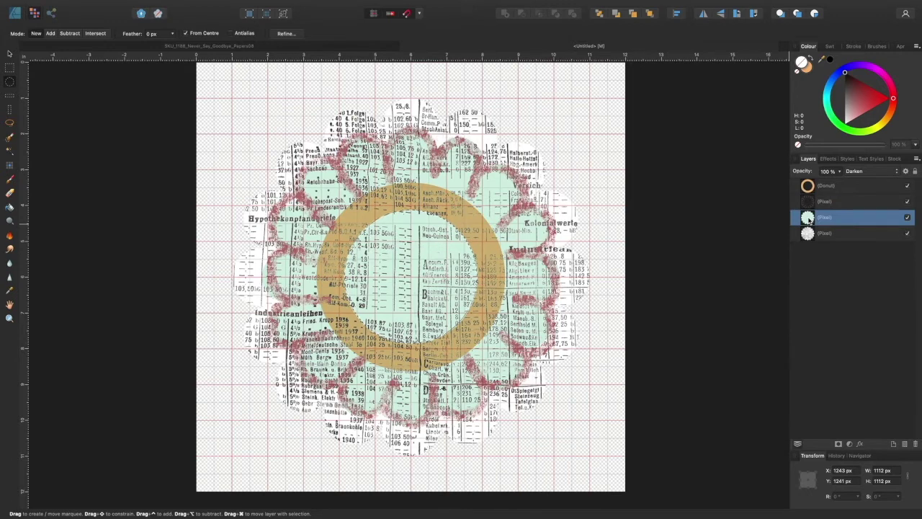
Delete the selected circular centre from both the mint and newspaper layers and clear the selection
key("BackSpace")
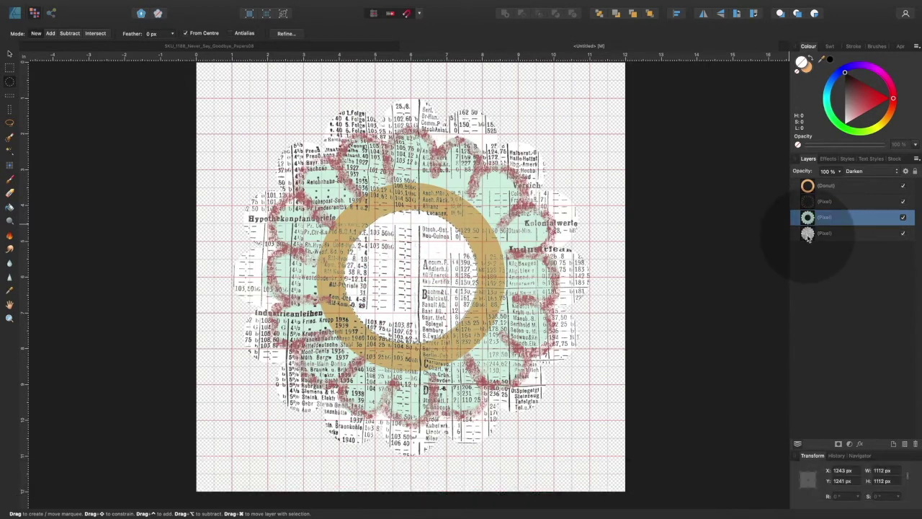
left_click(808, 235)
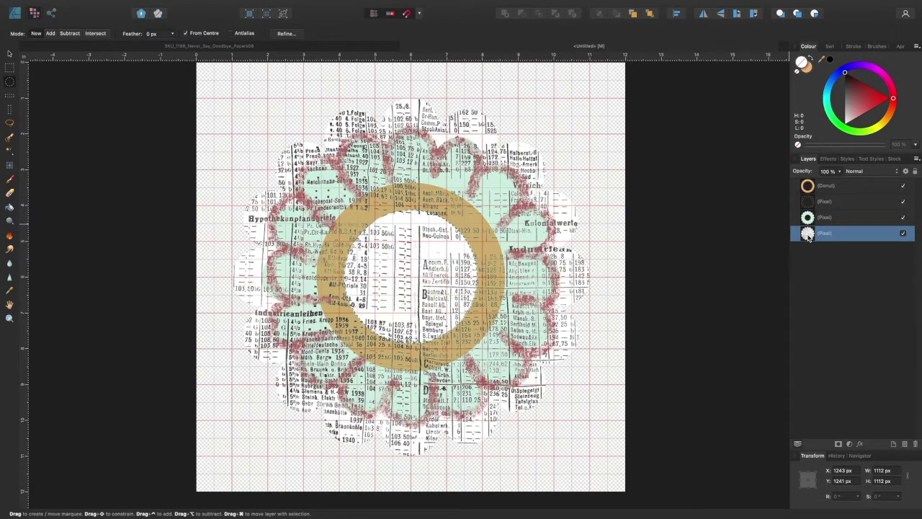
key("BackSpace")
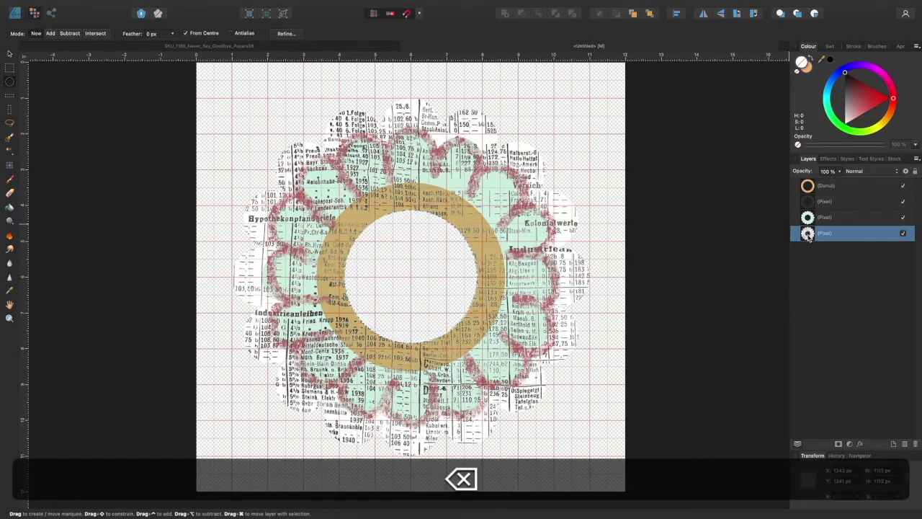
key("super")
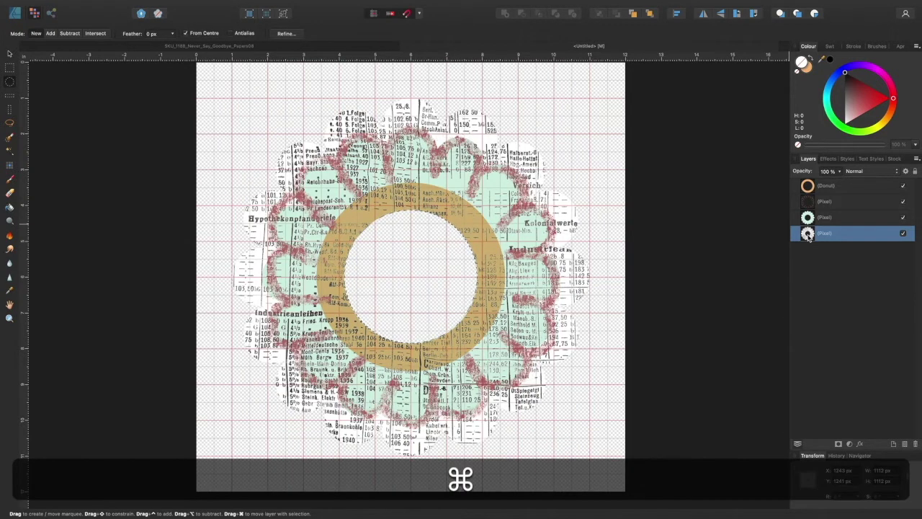
key("super+d")
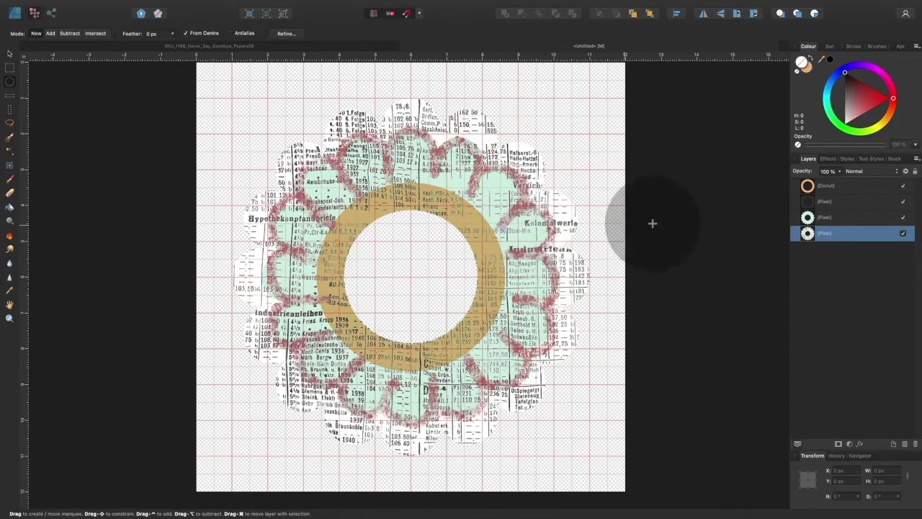
Rasterise the orange donut layer and ready the Erase Brush on it
left_click(816, 187)
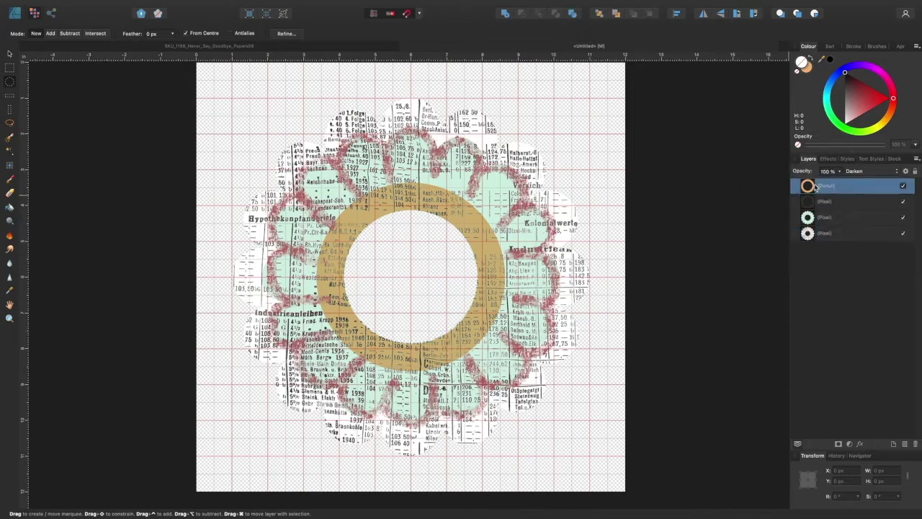
right_click(808, 186)
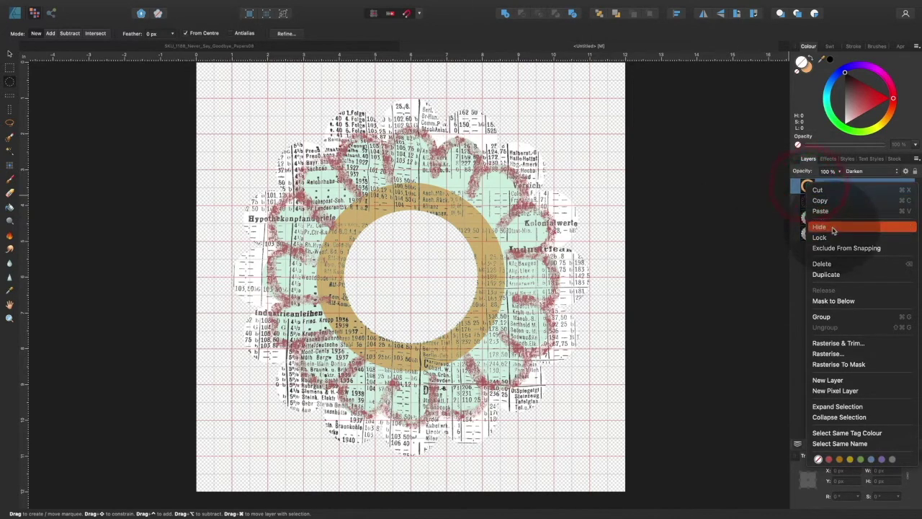
left_click(854, 353)
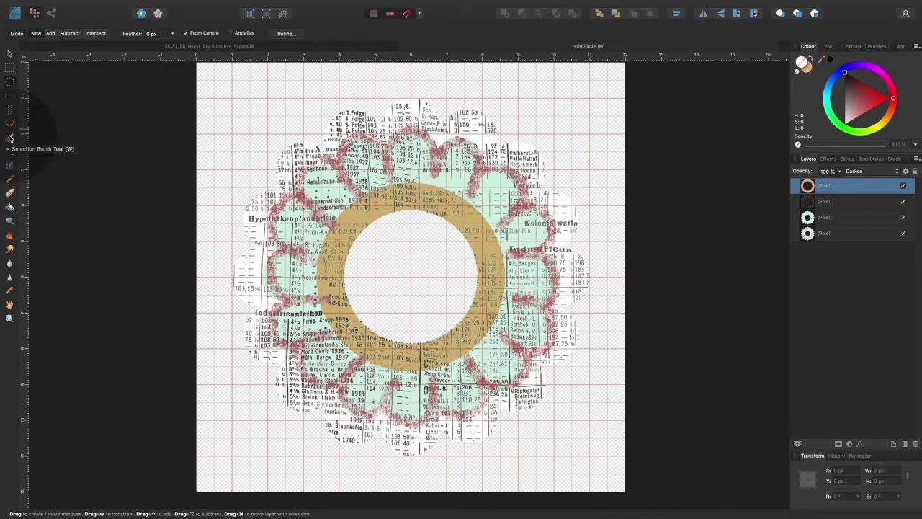
left_click(9, 193)
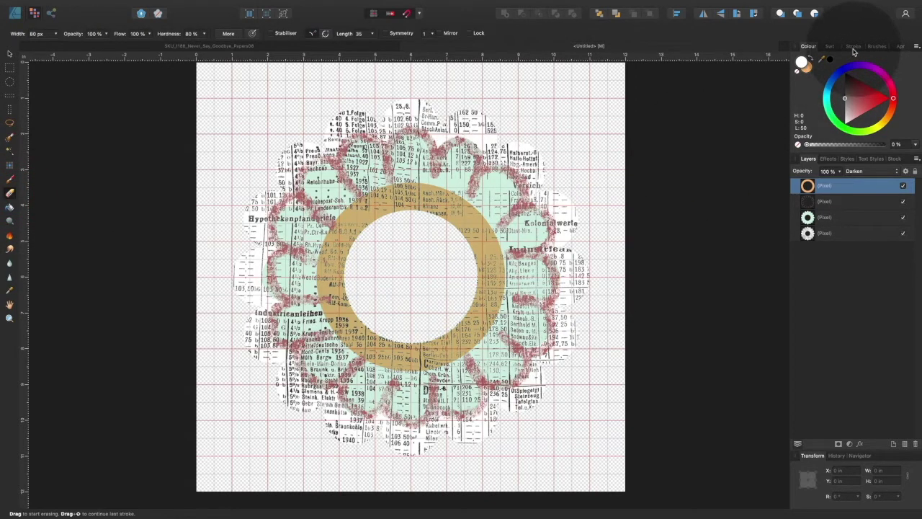
Using the 70 px Stefan Chalk Brush from ChalkDust as eraser, roughen the orange ring's top outer edge and upper-left inner edge
left_click(877, 46)
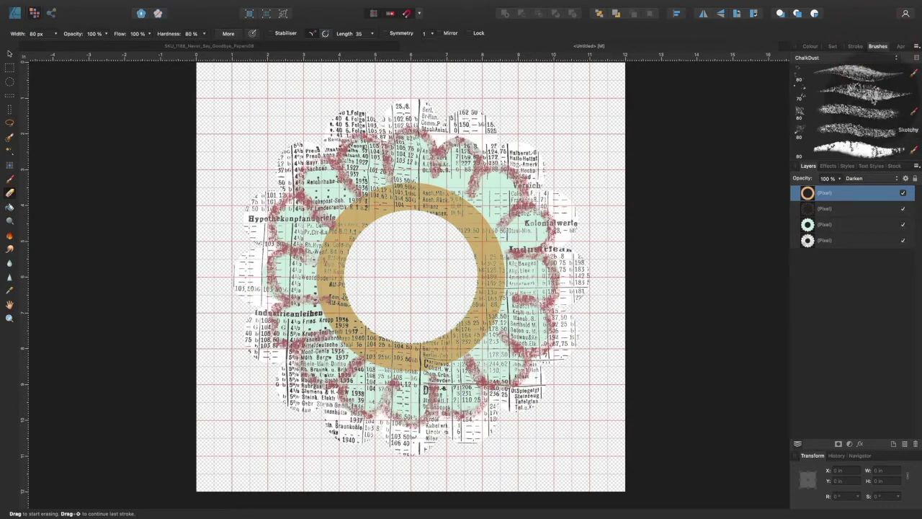
left_click(868, 92)
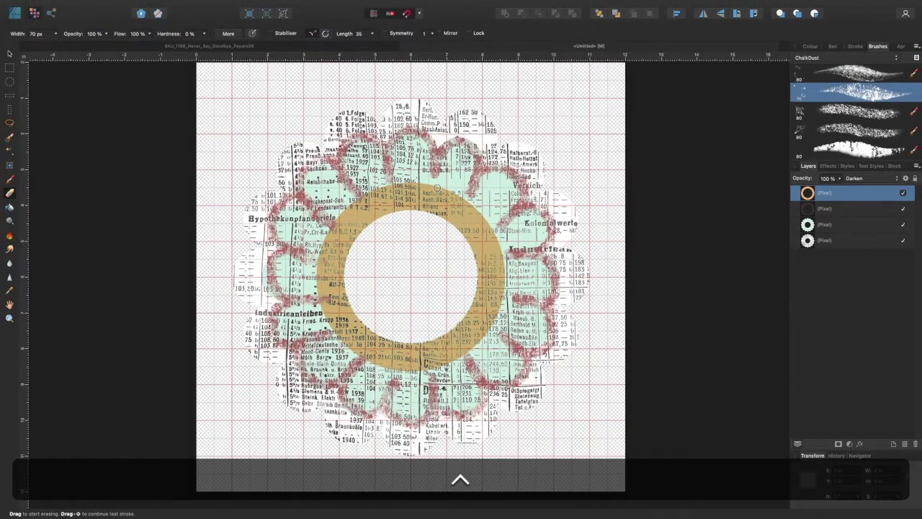
scroll(430, 188, "down", 1)
scroll(431, 189, "down", 3)
scroll(432, 186, "up", 10)
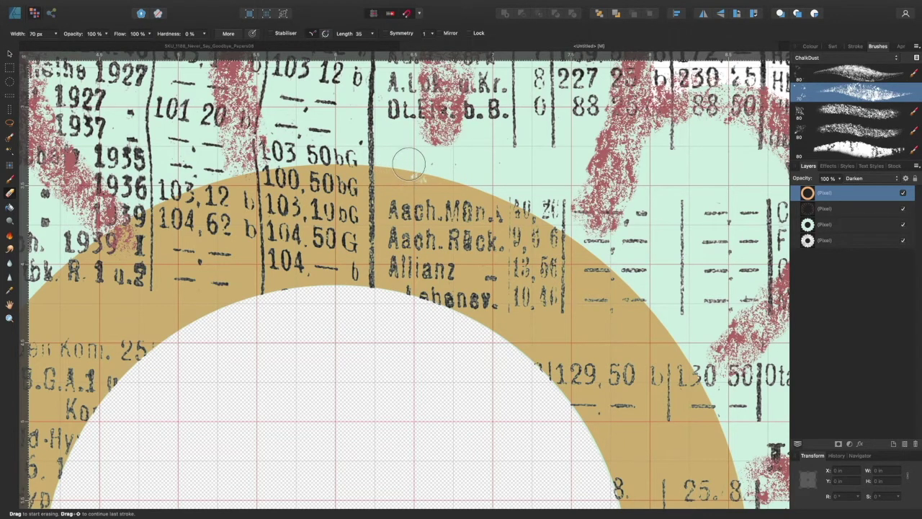
mouse_move(408, 162)
left_mouse_down()
mouse_move(425, 174)
mouse_move(313, 155)
mouse_move(226, 161)
left_mouse_up()
mouse_move(351, 279)
left_mouse_down()
mouse_move(463, 327)
mouse_move(402, 294)
mouse_move(370, 290)
mouse_move(311, 308)
mouse_move(324, 292)
mouse_move(288, 299)
mouse_move(231, 326)
left_mouse_up()
scroll(230, 325, "left", 3)
scroll(231, 326, "down", 1)
mouse_move(299, 278)
left_mouse_down()
mouse_move(321, 285)
mouse_move(293, 310)
mouse_move(295, 301)
mouse_move(224, 354)
mouse_move(212, 376)
left_mouse_up()
scroll(223, 371, "down", 5)
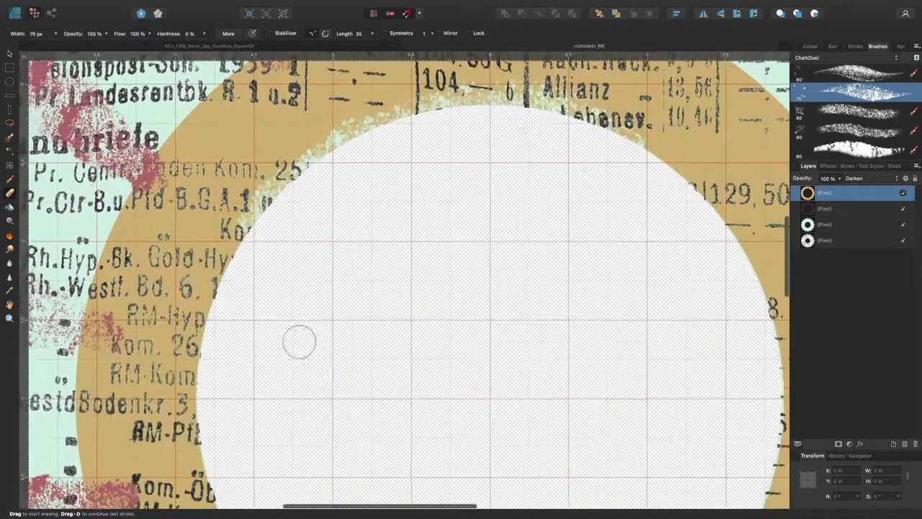
scroll(298, 342, "down", 2)
On the mint layer, erase a chalky fringe along the upper edge of the central hole
left_click(810, 229)
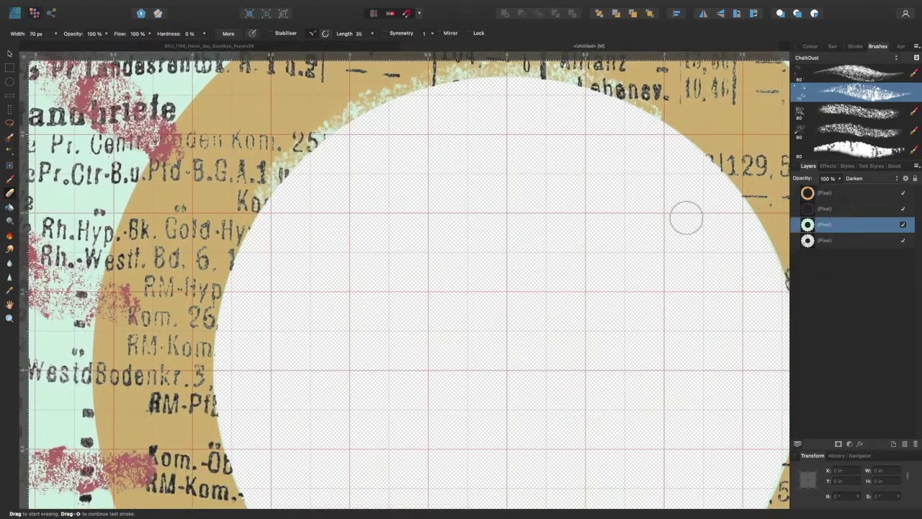
mouse_move(418, 129)
left_mouse_down()
mouse_move(373, 113)
mouse_move(317, 162)
left_mouse_up()
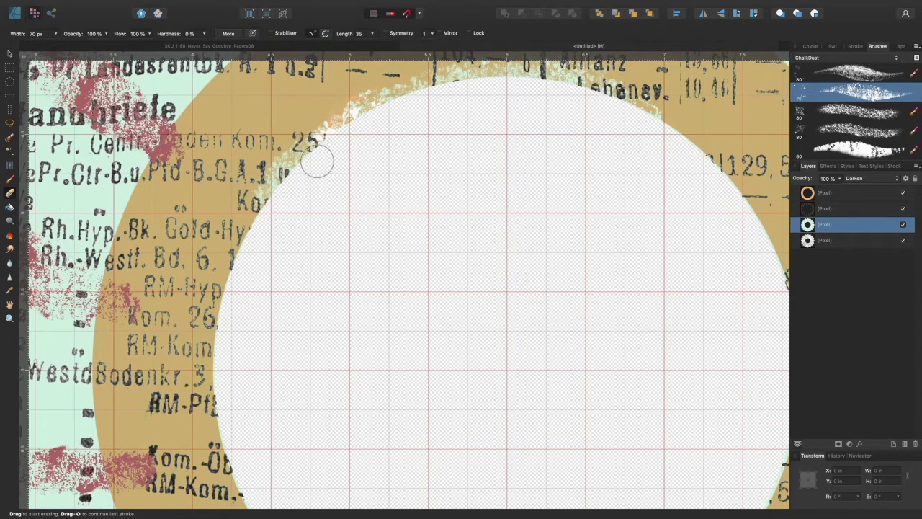
mouse_move(370, 122)
left_mouse_down()
mouse_move(446, 95)
mouse_move(533, 89)
mouse_move(495, 85)
mouse_move(480, 90)
mouse_move(623, 107)
left_mouse_up()
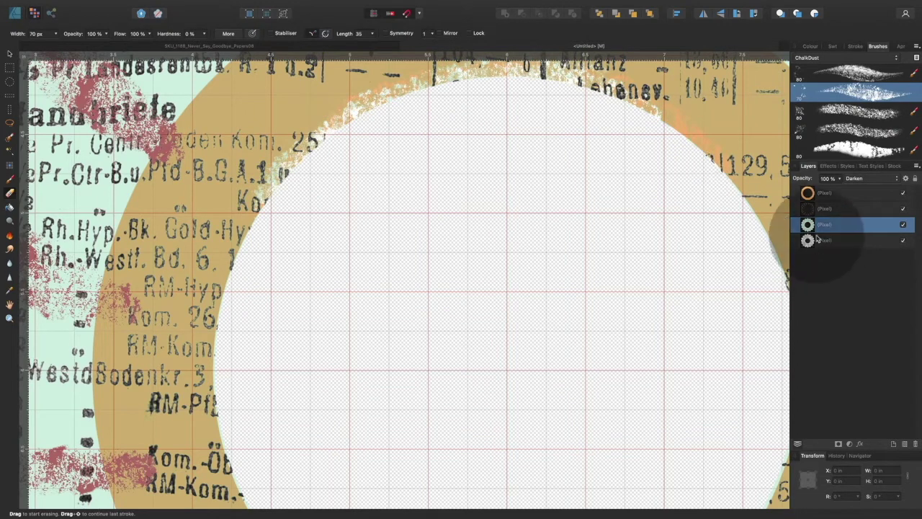
On the orange ring layer, erase the inner edge with chalk texture down the right side and along the bottom
left_click(806, 198)
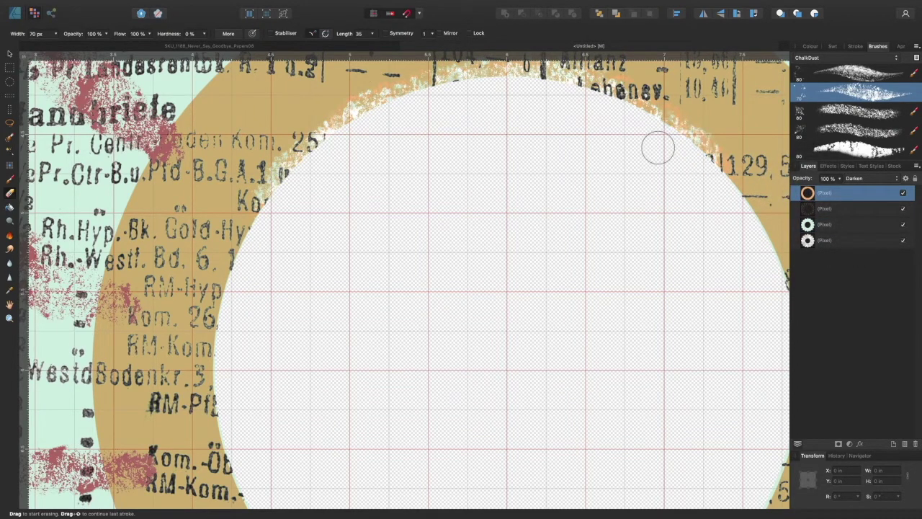
scroll(712, 222, "right", 5)
scroll(708, 226, "down", 3)
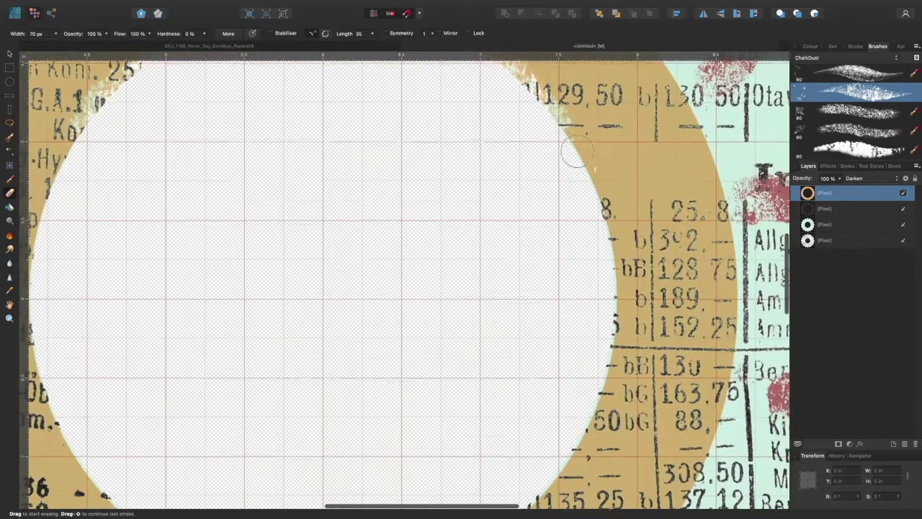
mouse_move(549, 132)
left_mouse_down()
mouse_move(570, 159)
mouse_move(601, 293)
mouse_move(599, 266)
mouse_move(589, 242)
mouse_move(592, 348)
mouse_move(578, 401)
left_mouse_up()
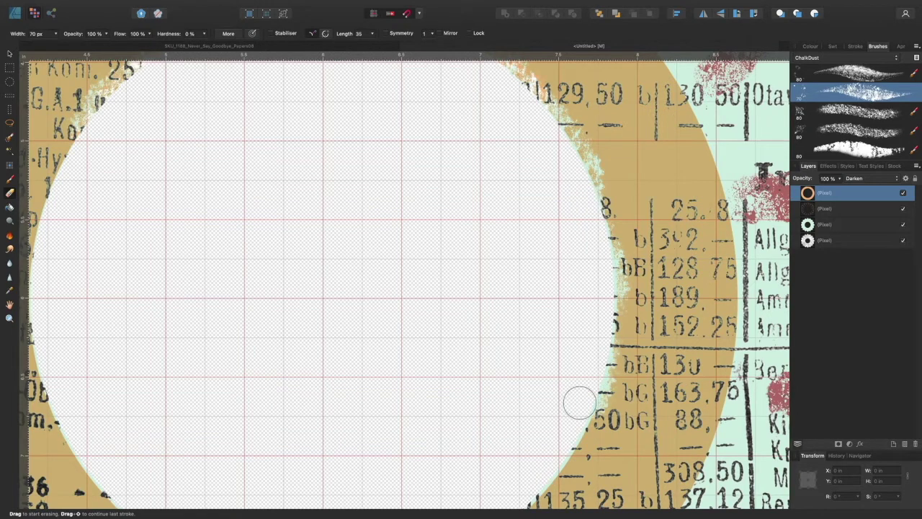
scroll(564, 404, "down", 5)
mouse_move(577, 254)
left_mouse_down()
mouse_move(482, 362)
mouse_move(500, 346)
mouse_move(491, 344)
left_mouse_up()
left_click_drag(430, 391, 360, 403)
mouse_move(278, 405)
left_mouse_down()
mouse_move(368, 412)
mouse_move(231, 398)
mouse_move(168, 374)
mouse_move(87, 285)
left_mouse_up()
Continue distressing the orange ring's inner edge up its left side to the upper left
scroll(296, 346, "left", 4)
scroll(296, 347, "up", 1)
scroll(296, 346, "up", 3)
scroll(296, 346, "left", 2)
mouse_move(246, 394)
left_mouse_down()
mouse_move(236, 293)
mouse_move(240, 214)
mouse_move(281, 129)
left_mouse_up()
scroll(282, 129, "up", 7)
mouse_move(293, 409)
left_mouse_down()
mouse_move(299, 378)
mouse_move(343, 317)
left_mouse_up()
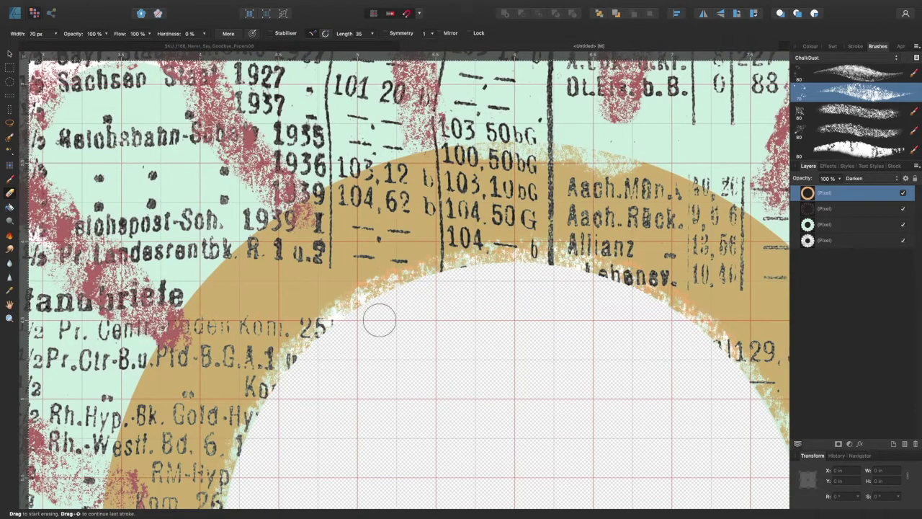
On the mint layer, erase the exposed rim of the central hole along its left and bottom edges
left_click(821, 224)
scroll(365, 330, "down", 10)
scroll(365, 329, "left", 4)
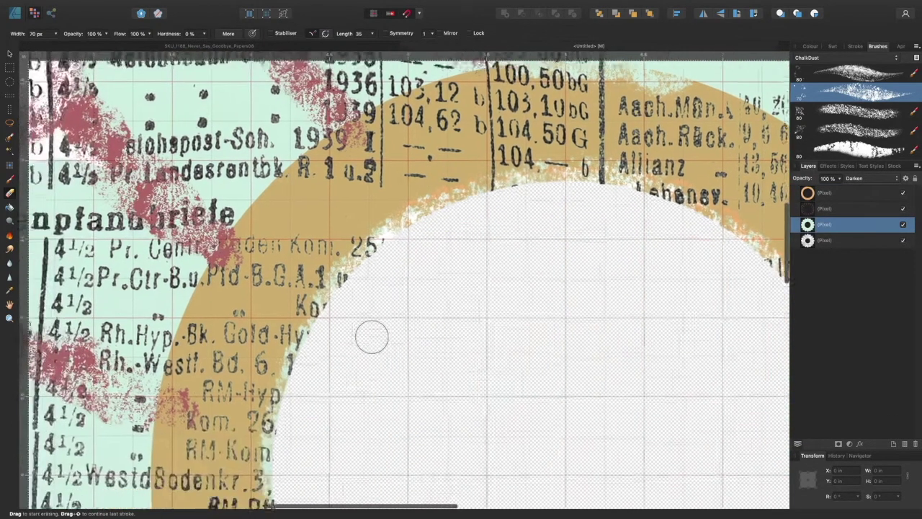
mouse_move(420, 116)
left_mouse_down()
mouse_move(369, 196)
mouse_move(346, 260)
mouse_move(341, 320)
mouse_move(351, 387)
mouse_move(383, 446)
left_mouse_up()
scroll(418, 425, "down", 6)
mouse_move(379, 335)
left_mouse_down()
mouse_move(386, 328)
mouse_move(409, 349)
mouse_move(361, 284)
left_mouse_up()
left_click_drag(425, 353, 465, 395)
mouse_move(624, 437)
left_mouse_down()
mouse_move(666, 440)
mouse_move(704, 425)
left_mouse_up()
Erase the mint layer's rim along the right side of the central hole
scroll(693, 428, "right", 8)
mouse_move(469, 426)
left_mouse_down()
mouse_move(538, 397)
mouse_move(622, 304)
mouse_move(664, 143)
left_mouse_up()
scroll(602, 199, "up", 7)
left_click_drag(649, 251, 541, 136)
scroll(432, 161, "up", 9)
left_click_drag(527, 231, 543, 179)
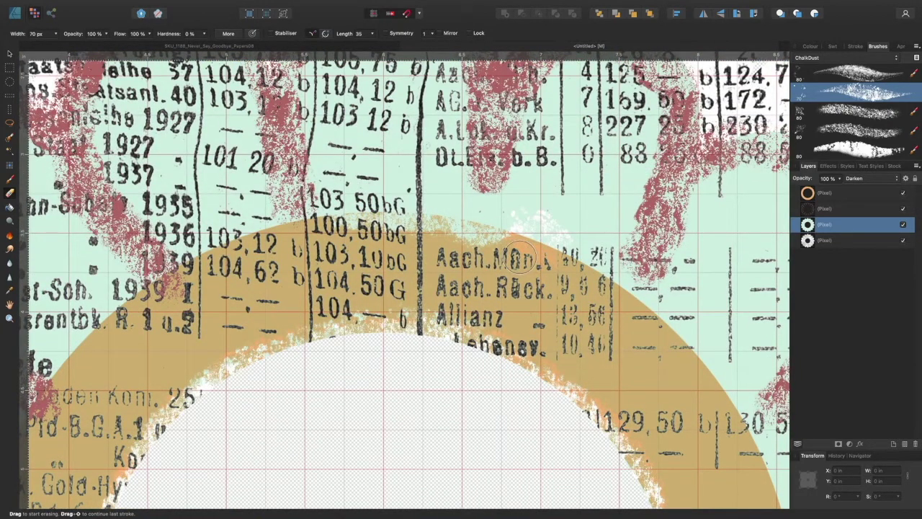
key("super+z")
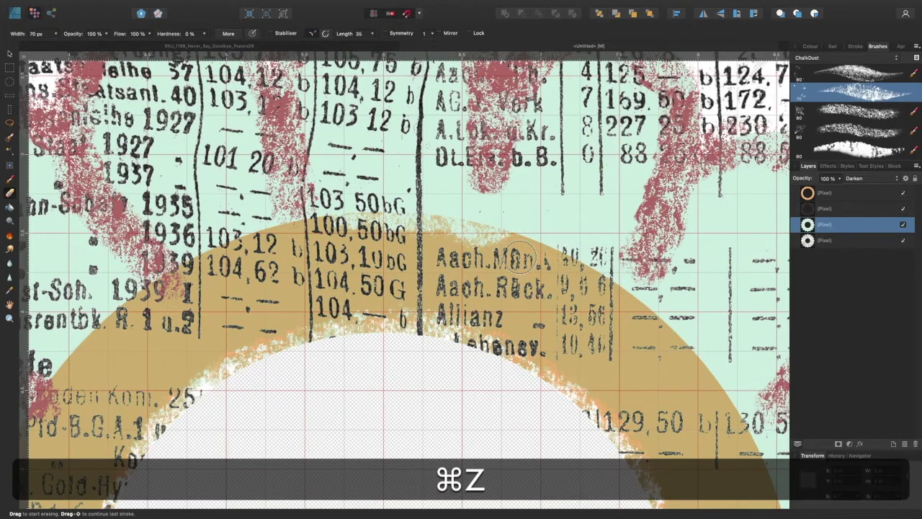
On the orange ring layer, roughen the top outer edge to both sides of the part already distressed
left_click(807, 193)
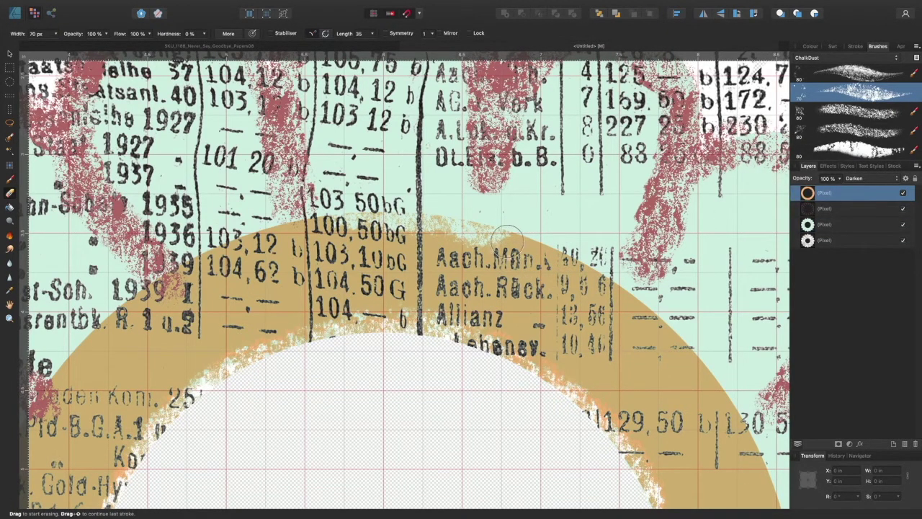
mouse_move(518, 231)
left_mouse_down()
mouse_move(627, 271)
mouse_move(660, 296)
mouse_move(620, 268)
left_mouse_up()
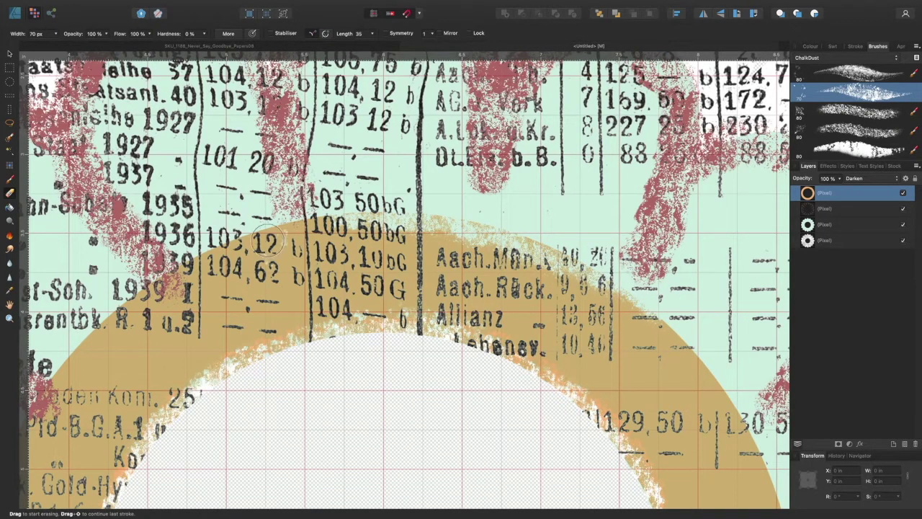
mouse_move(291, 206)
left_mouse_down()
mouse_move(232, 219)
mouse_move(174, 258)
left_mouse_up()
scroll(173, 260, "left", 5)
scroll(164, 334, "down", 5)
scroll(164, 334, "left", 3)
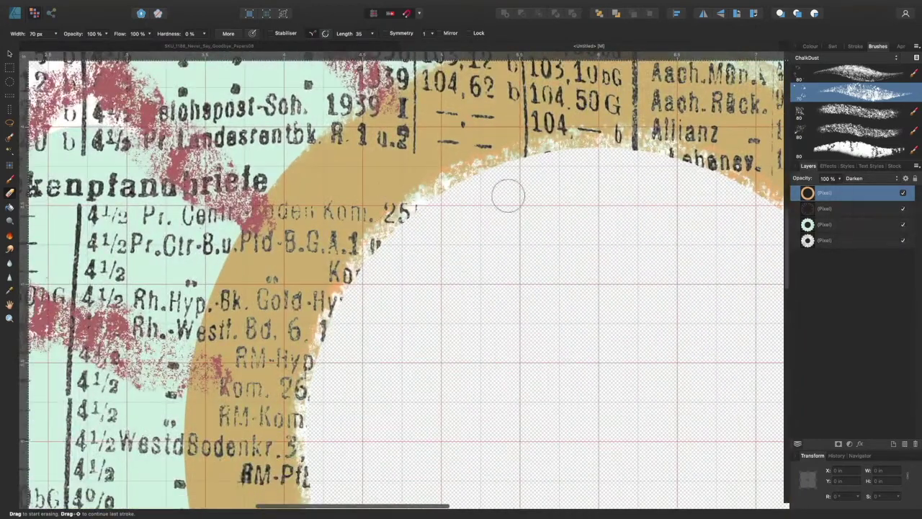
On the red chalk outline layer, erase the chalk end that overlaps the orange ring's lower-left side
key("super+bracketleft")
scroll(251, 225, "down", 5)
scroll(250, 225, "left", 3)
left_click_drag(807, 208, 807, 191)
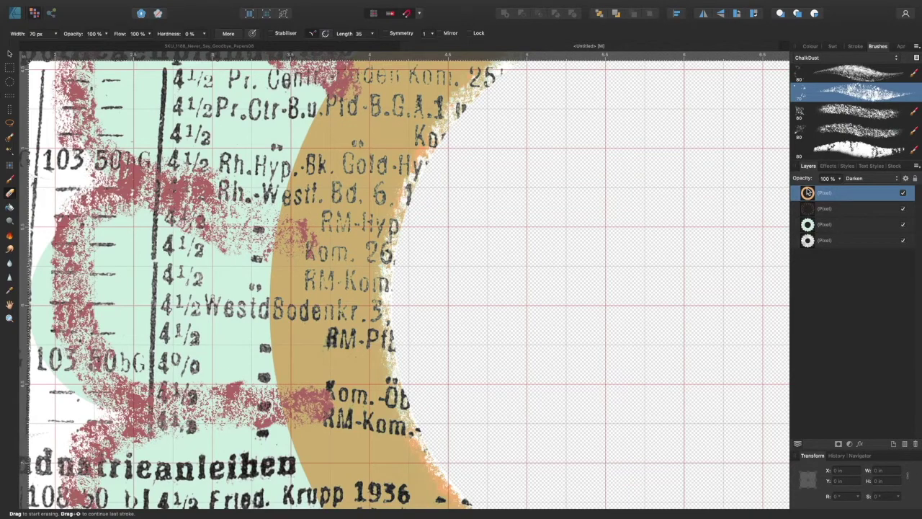
scroll(282, 291, "down", 5)
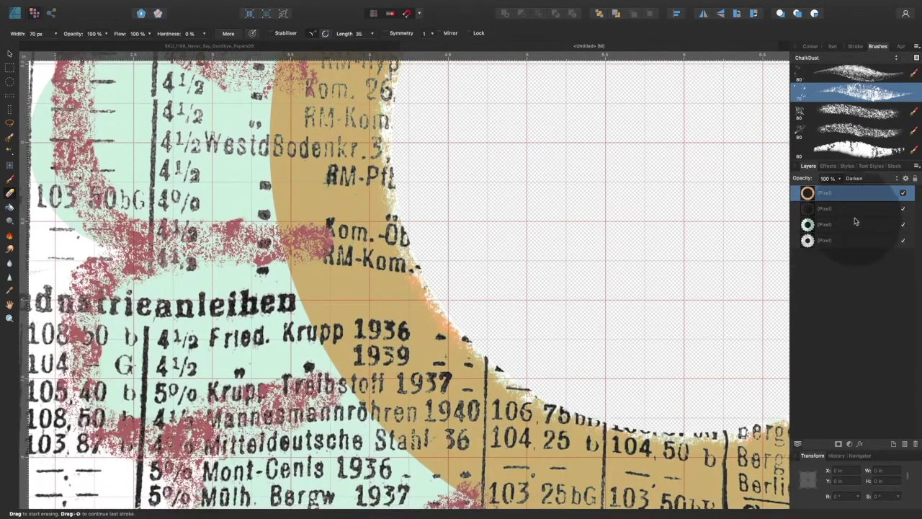
left_click(797, 214)
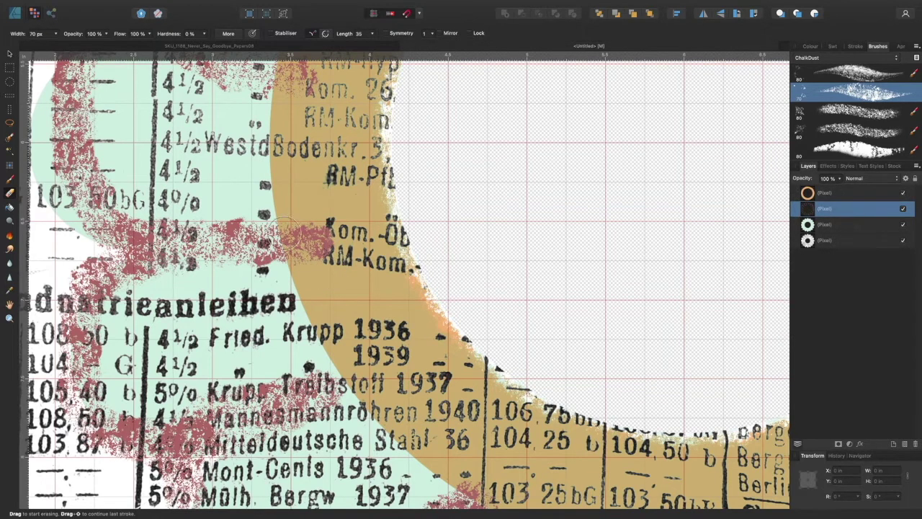
mouse_move(303, 237)
left_mouse_down()
mouse_move(294, 241)
mouse_move(317, 244)
mouse_move(319, 232)
left_mouse_up()
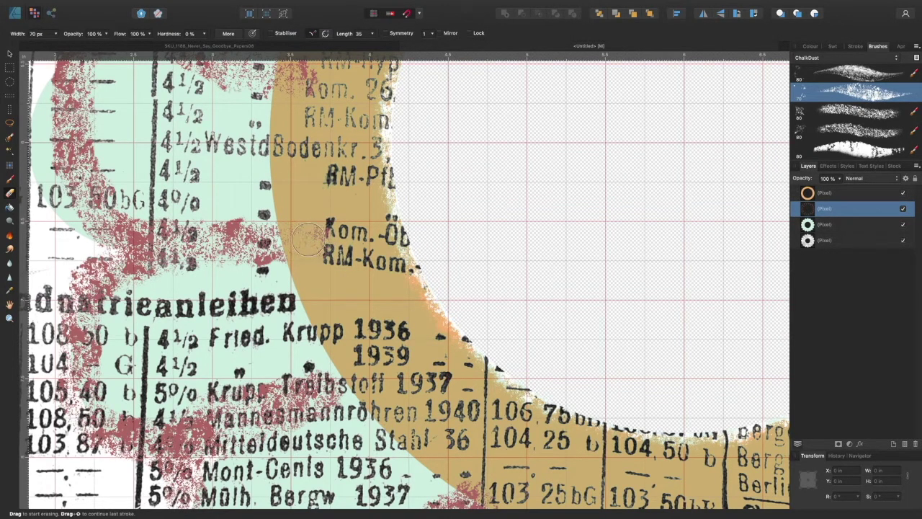
scroll(308, 239, "up", 5)
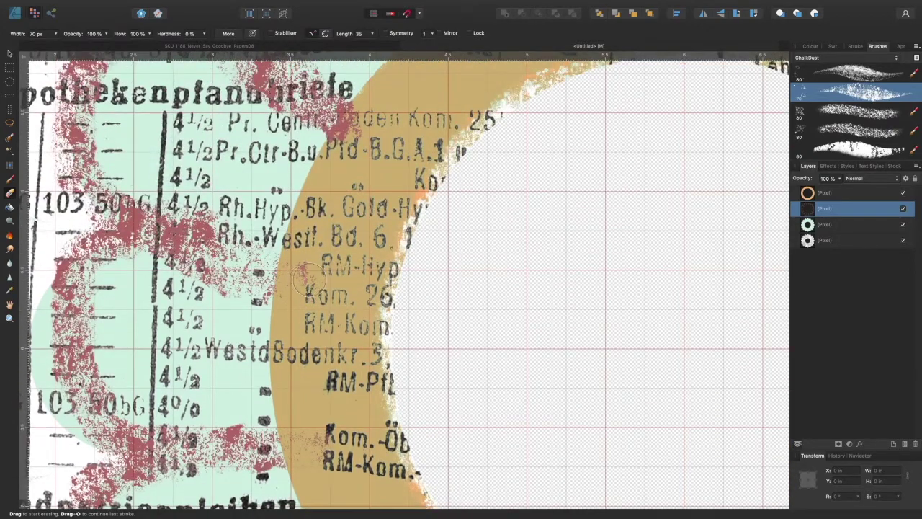
scroll(383, 150, "up", 5)
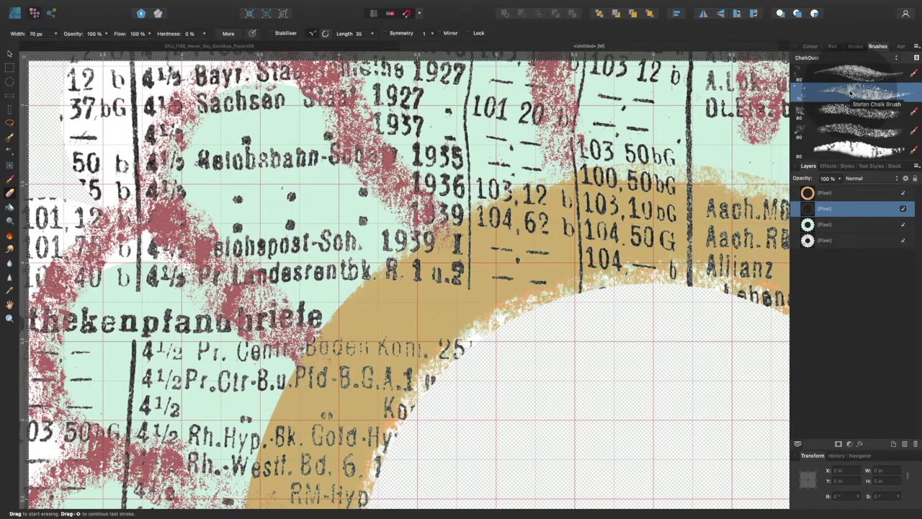
Return to the orange ring layer with the Erase Brush and 70 px Stefan Chalk Brush and roughen its left outer edge
left_click(909, 113)
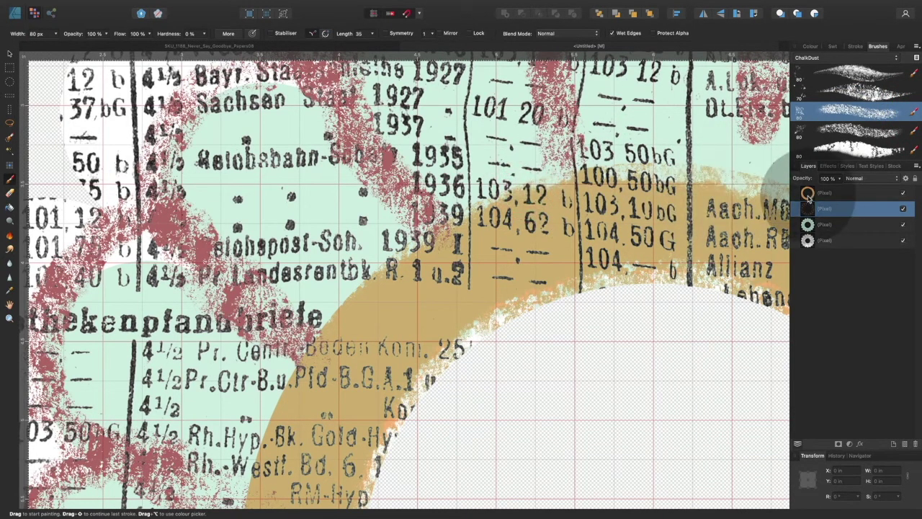
left_click(808, 194)
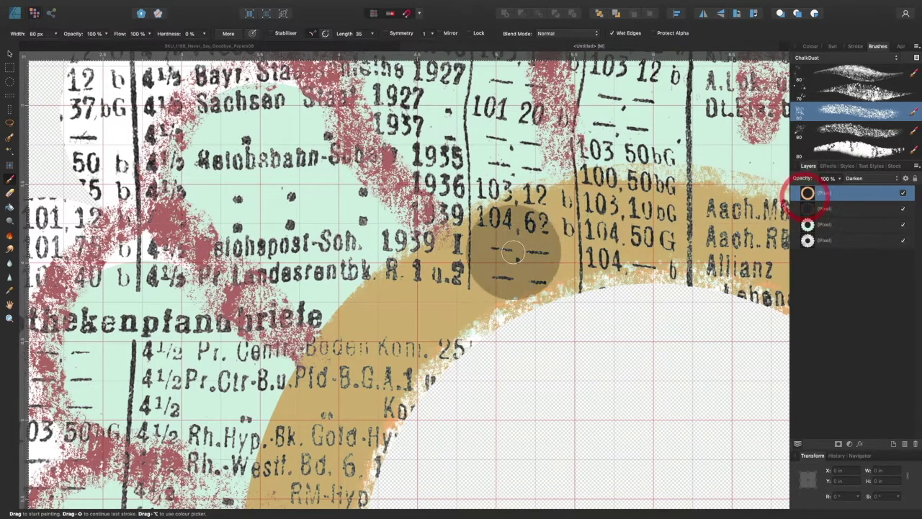
left_click(499, 225)
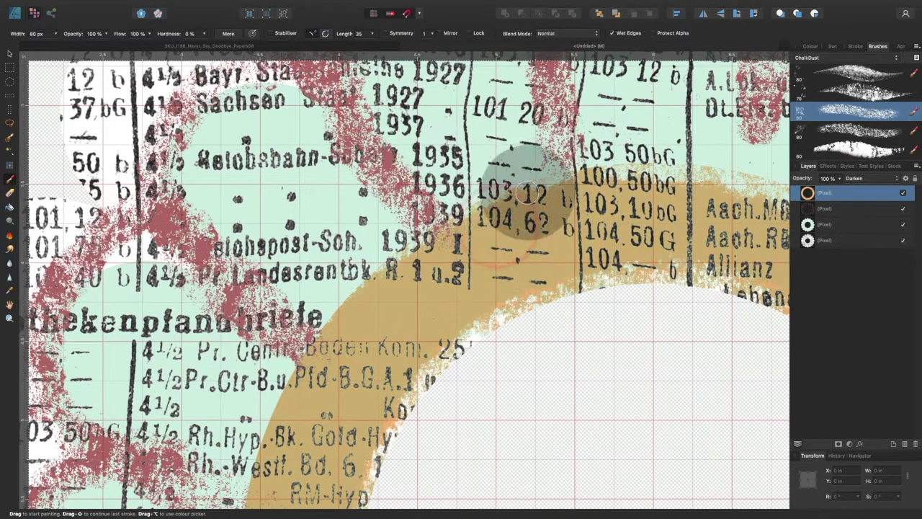
left_click(557, 186)
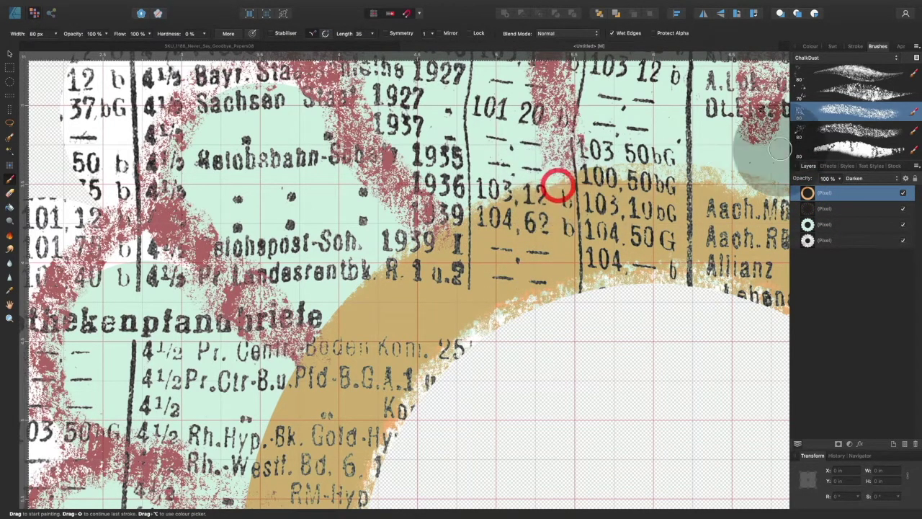
left_click(869, 95)
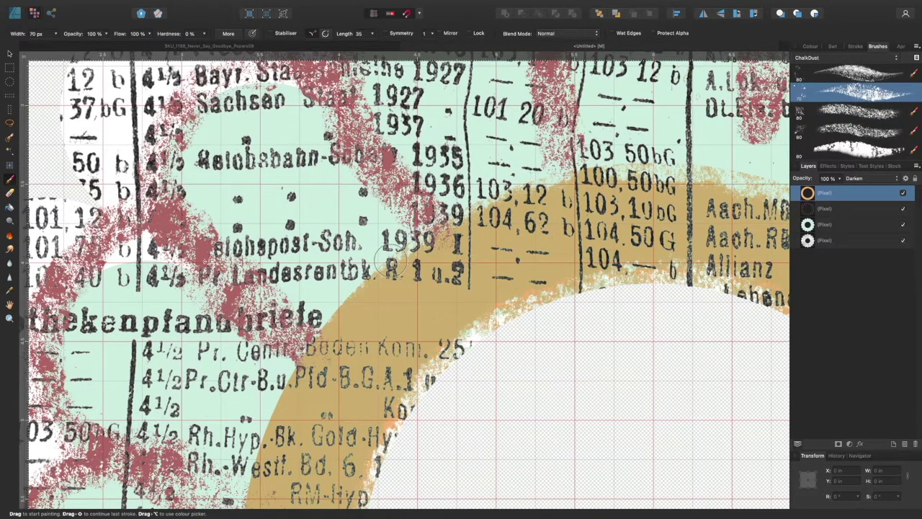
left_click(9, 192)
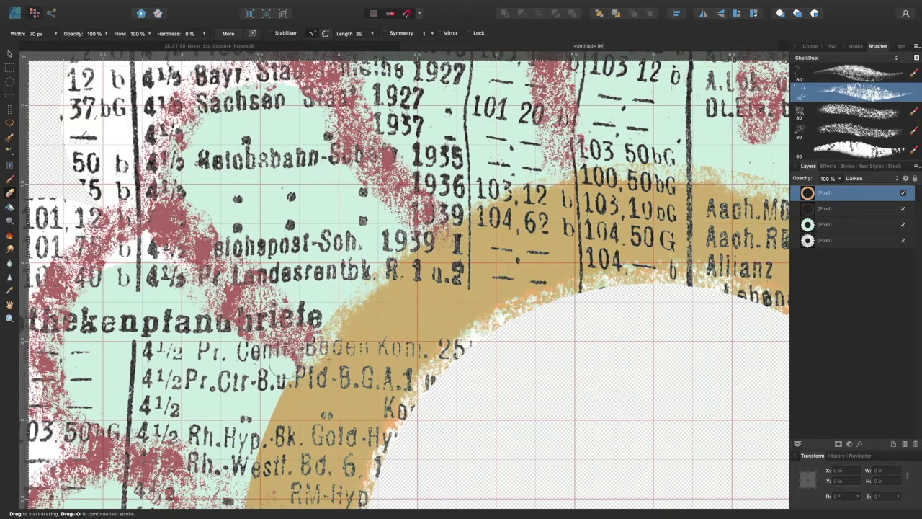
scroll(277, 381, "down", 6)
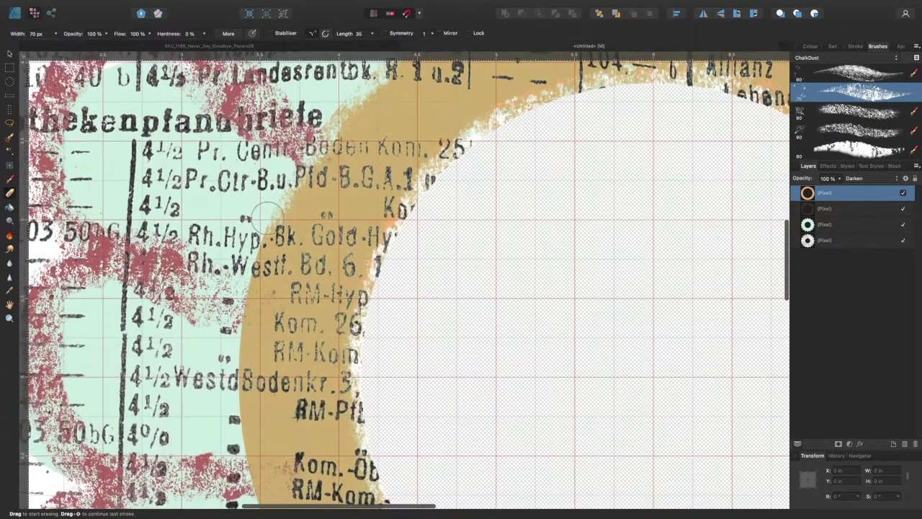
mouse_move(266, 213)
left_mouse_down()
mouse_move(229, 324)
mouse_move(226, 416)
left_mouse_up()
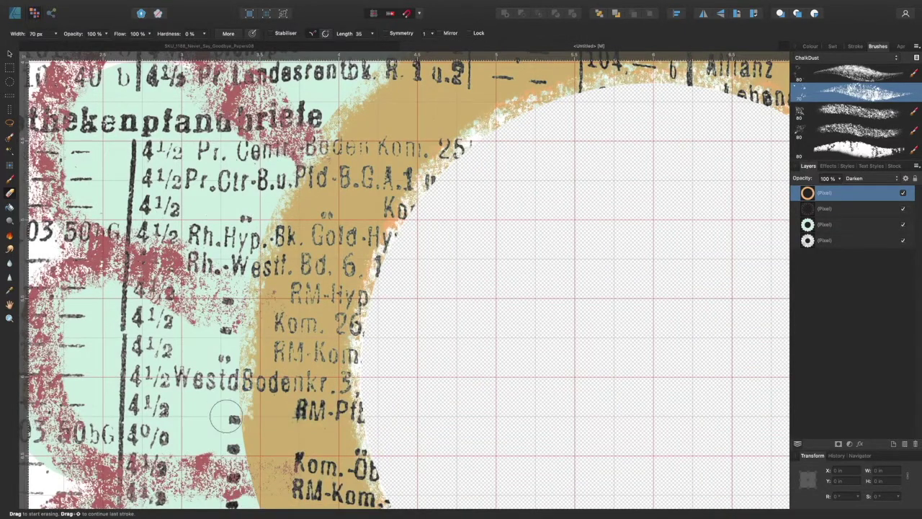
Roughen the orange ring's outer edge along the lower left, the bottom and the lower right
scroll(225, 416, "down", 5)
mouse_move(242, 345)
left_mouse_down()
mouse_move(266, 399)
mouse_move(304, 453)
left_mouse_up()
scroll(305, 453, "down", 6)
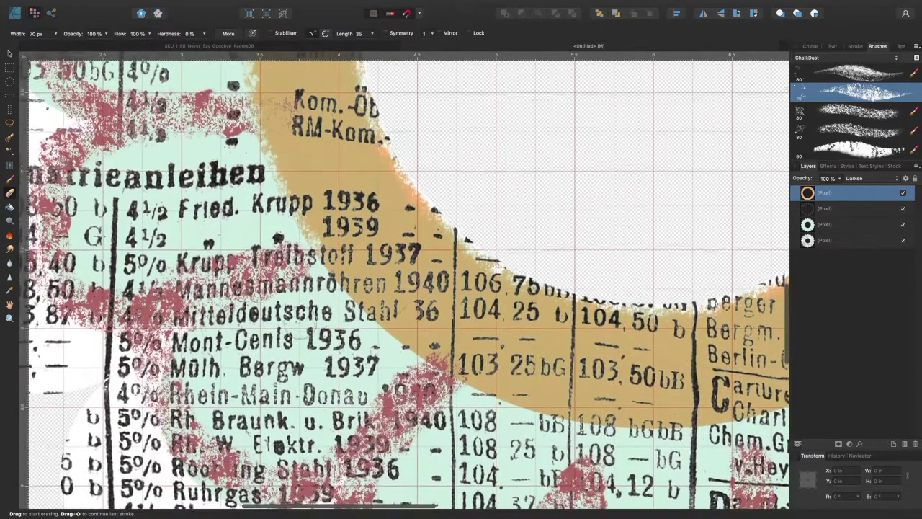
mouse_move(310, 263)
left_mouse_down()
mouse_move(352, 333)
mouse_move(458, 393)
mouse_move(377, 331)
mouse_move(319, 258)
mouse_move(354, 307)
left_mouse_up()
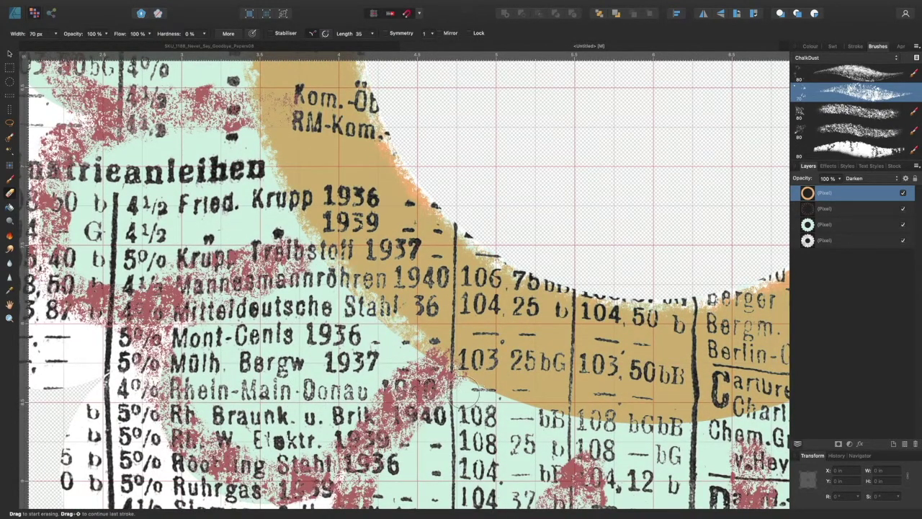
mouse_move(473, 391)
left_mouse_down()
mouse_move(570, 433)
mouse_move(749, 432)
left_mouse_up()
scroll(706, 443, "right", 5)
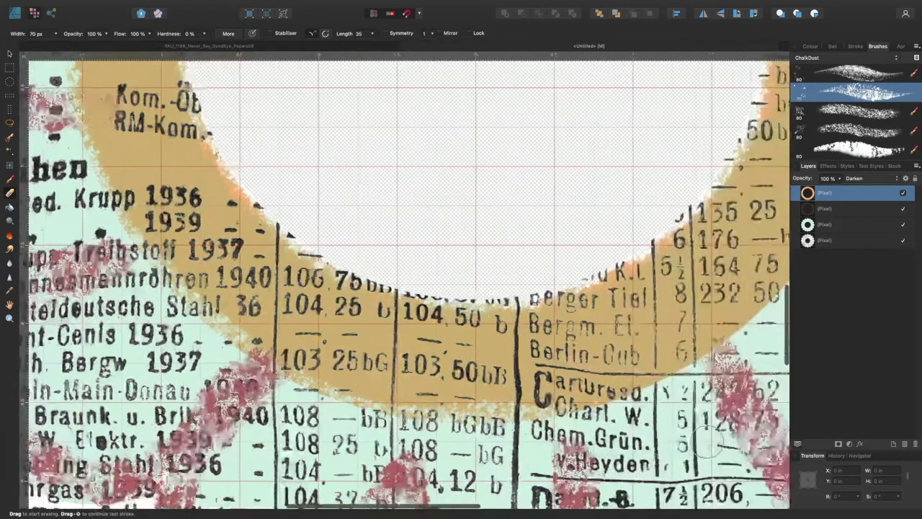
scroll(706, 443, "right", 5)
mouse_move(541, 382)
left_mouse_down()
mouse_move(623, 323)
mouse_move(690, 257)
mouse_move(716, 212)
left_mouse_up()
scroll(715, 210, "up", 5)
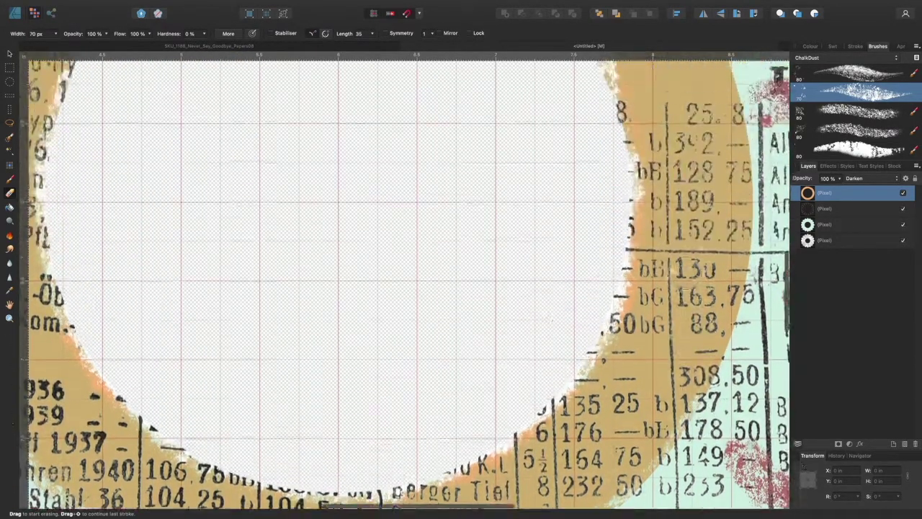
Roughen the orange ring's outer edge along the right side and the upper right with the chalk eraser
scroll(724, 436, "up", 3)
mouse_move(722, 450)
left_mouse_down()
mouse_move(763, 345)
mouse_move(770, 281)
mouse_move(767, 203)
mouse_move(727, 101)
left_mouse_up()
scroll(727, 139, "up", 6)
scroll(697, 252, "up", 1)
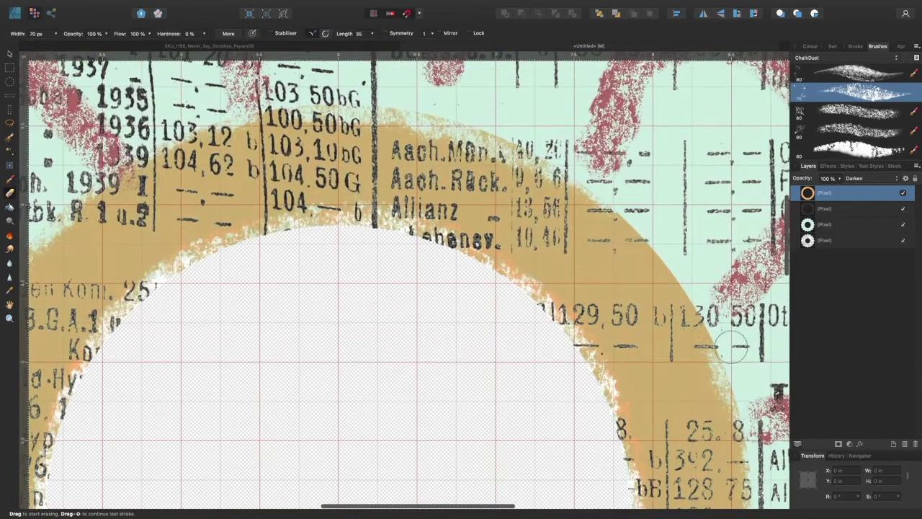
mouse_move(661, 218)
left_mouse_down()
mouse_move(637, 208)
mouse_move(699, 270)
left_mouse_up()
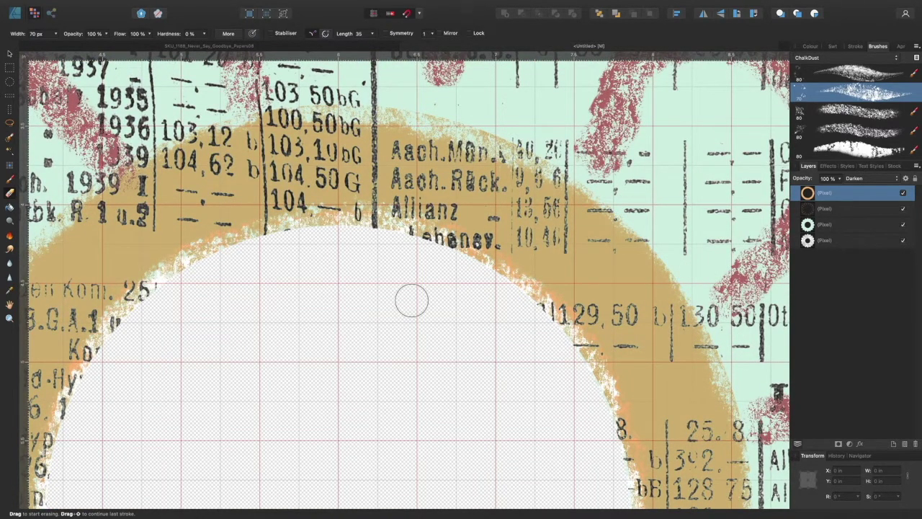
Zoom the document to fit, then switch to the Move Tool and deselect the orange ring layer
key("z")
right_click(443, 208)
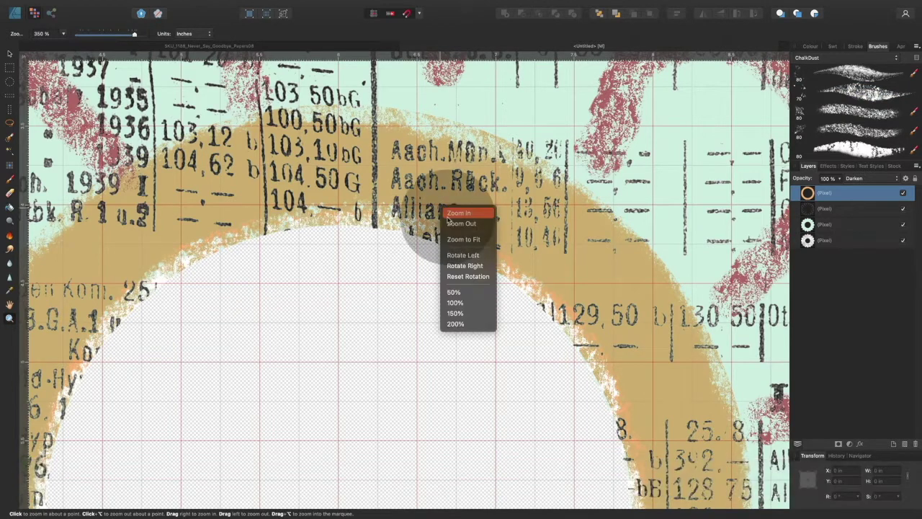
left_click(465, 240)
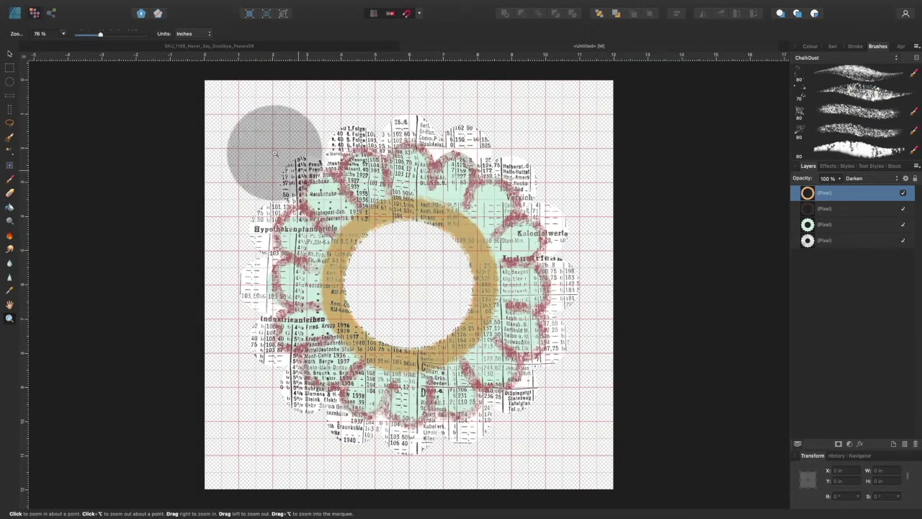
left_click(9, 55)
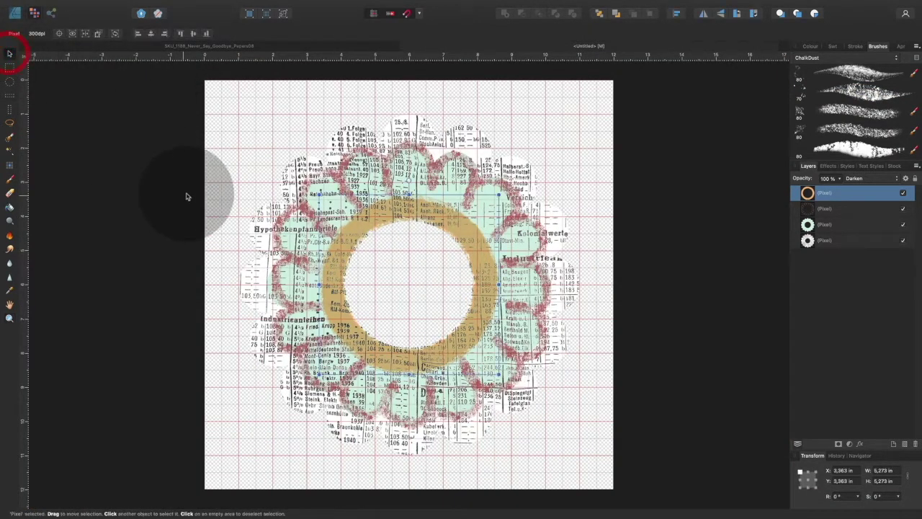
left_click(654, 208)
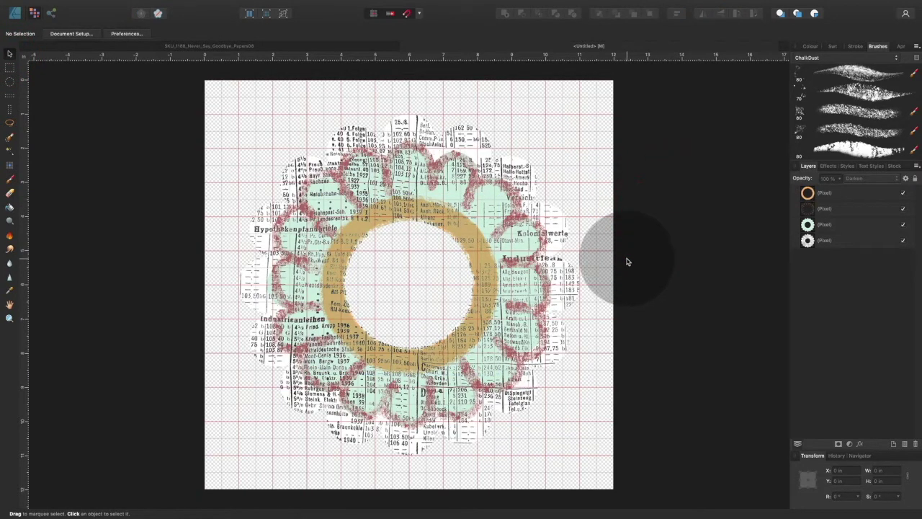